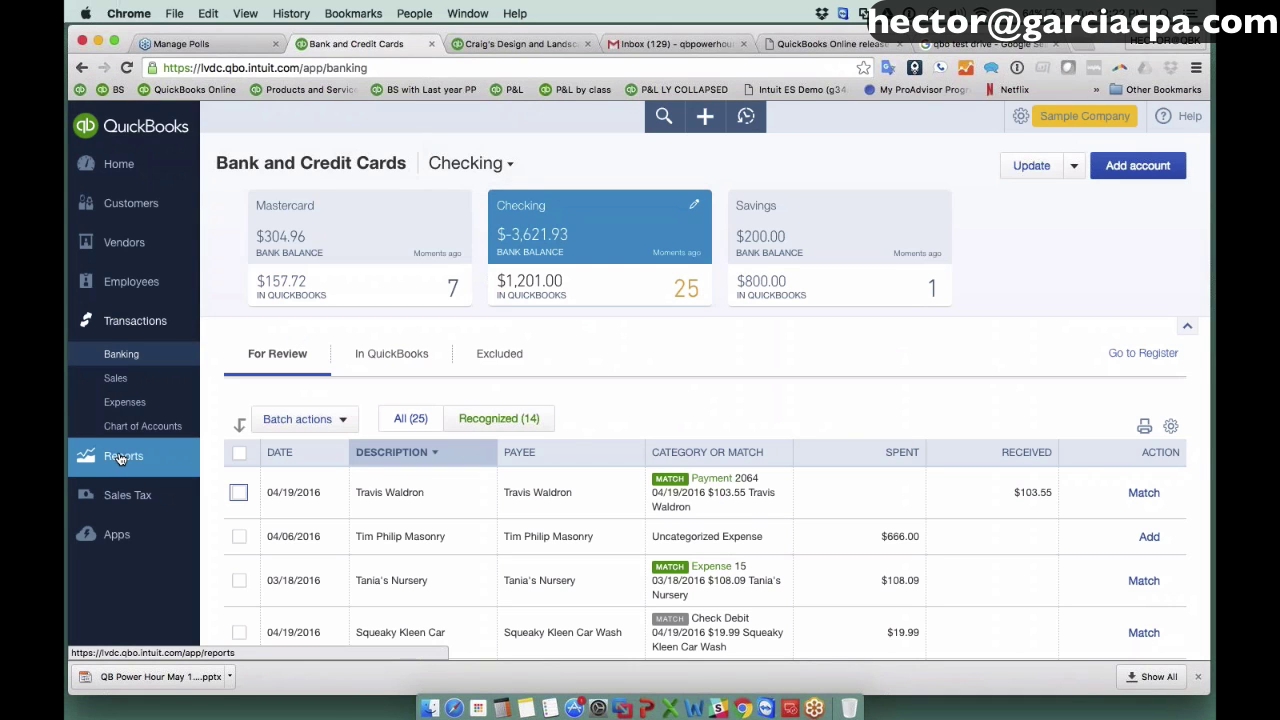
# Open the Balance Sheet from Reports, showing $23,436.29 total assets as of May 17, 2016.
pyautogui.click(122, 458)
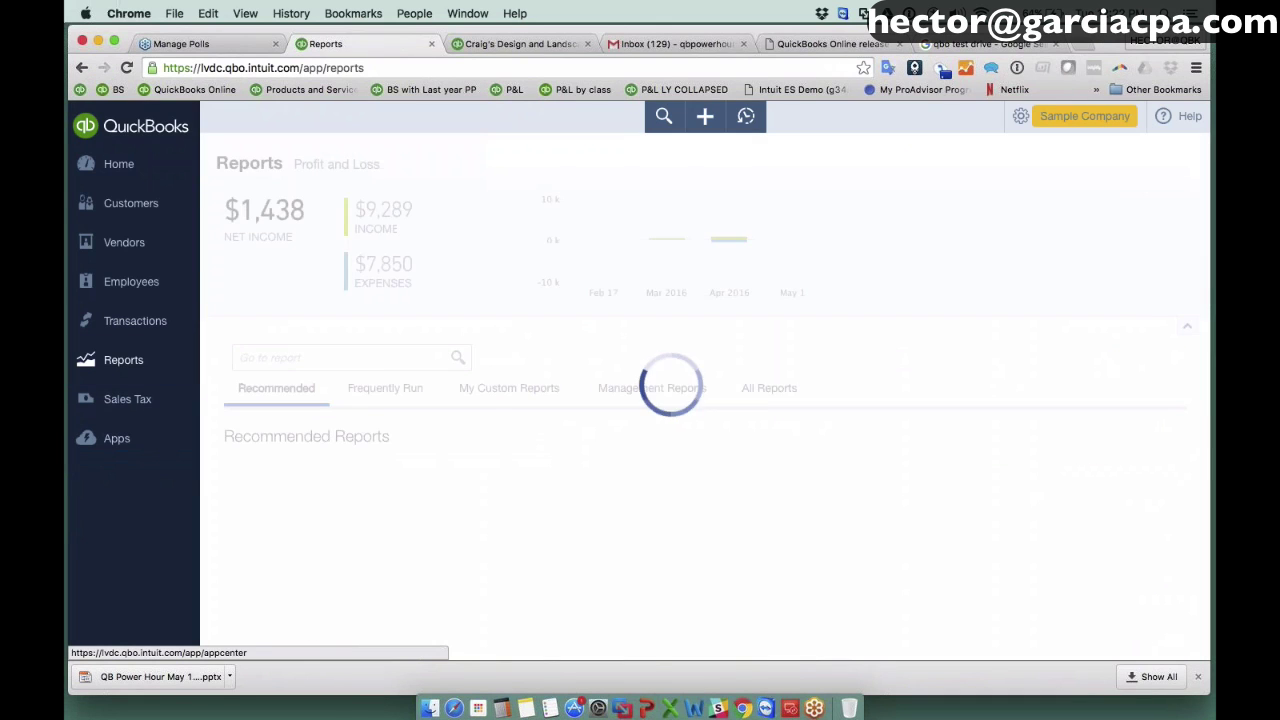
pyautogui.scroll(-3, 859, 309)
pyautogui.click(758, 412)
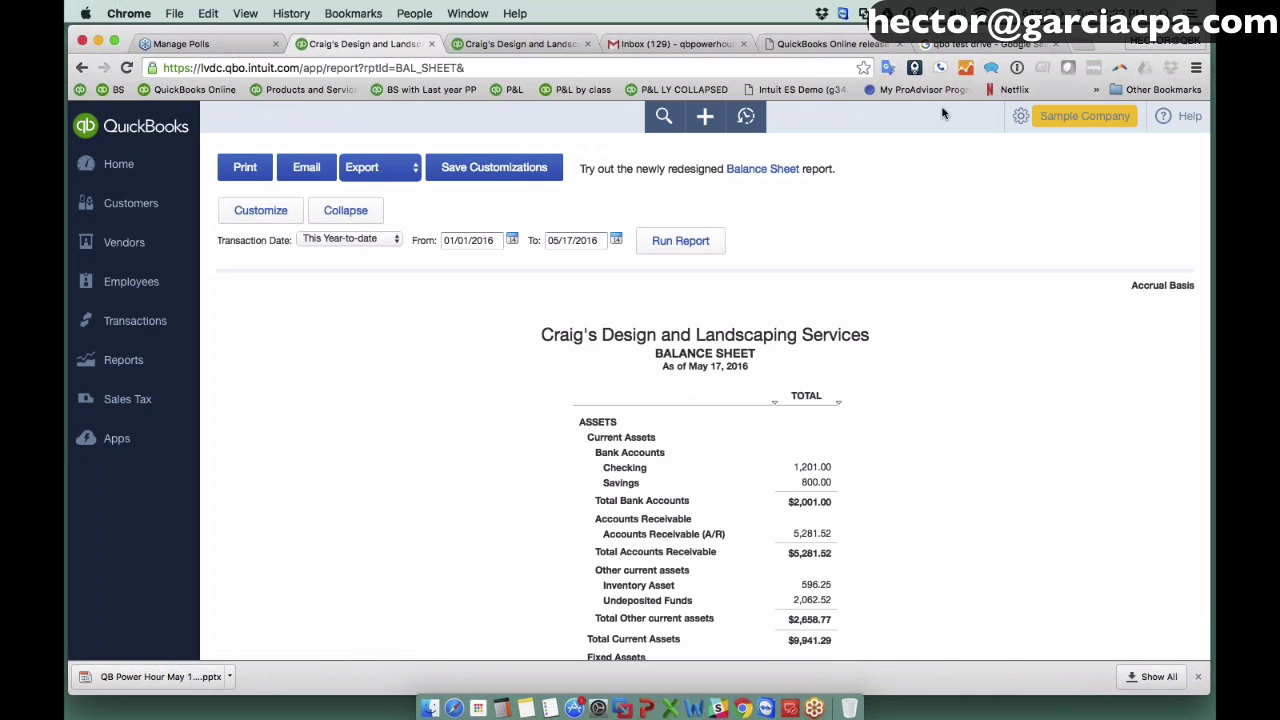
pyautogui.scroll(-5, 886, 420)
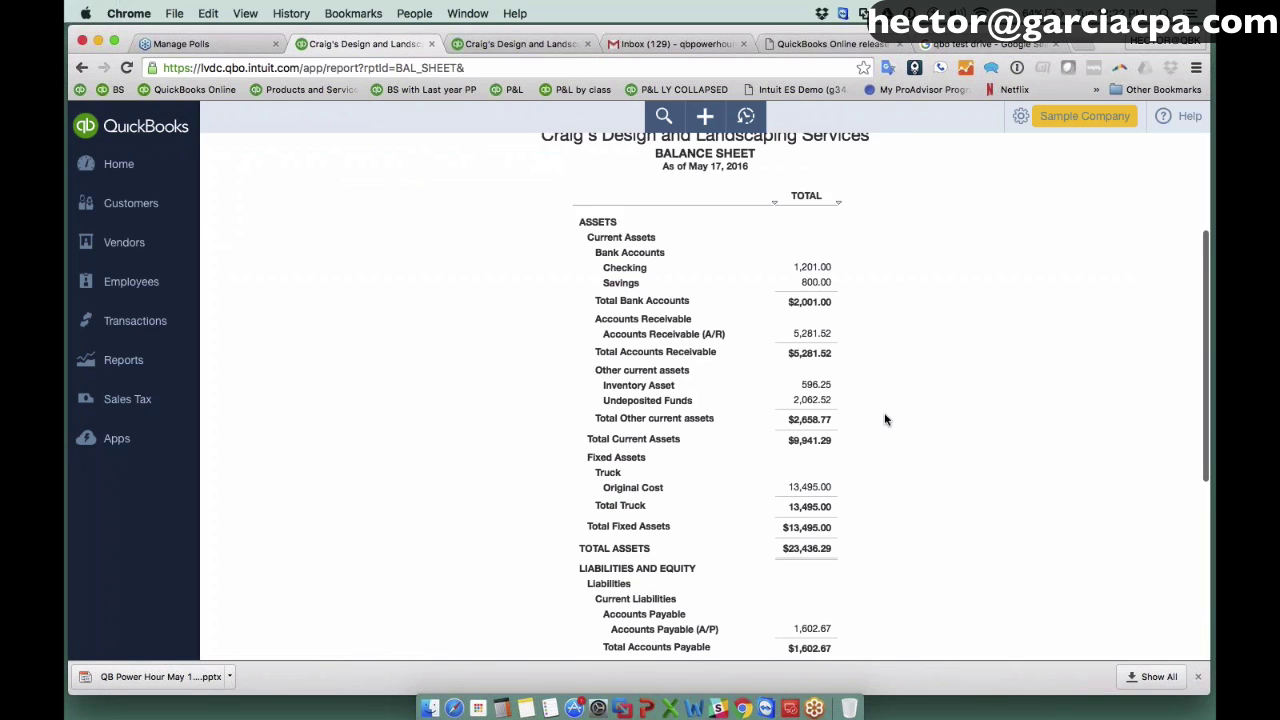
pyautogui.scroll(2, 834, 260)
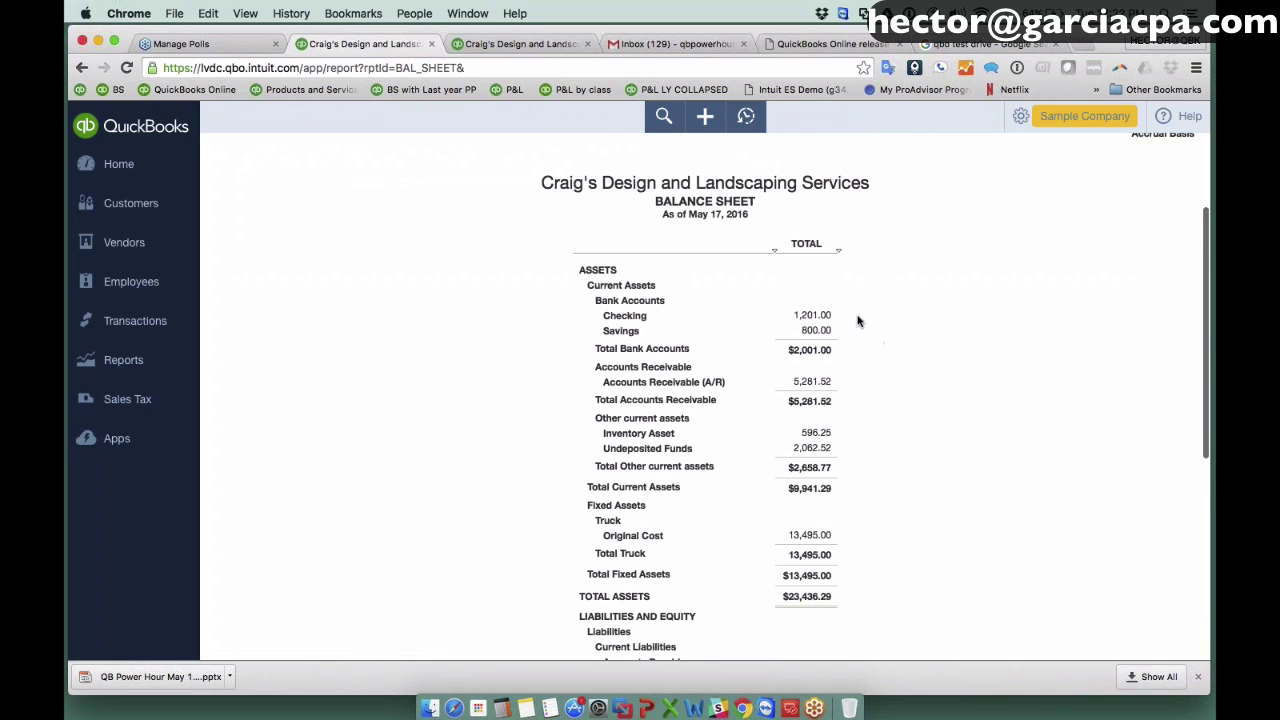
pyautogui.scroll(1, 863, 322)
pyautogui.scroll(3, 863, 322)
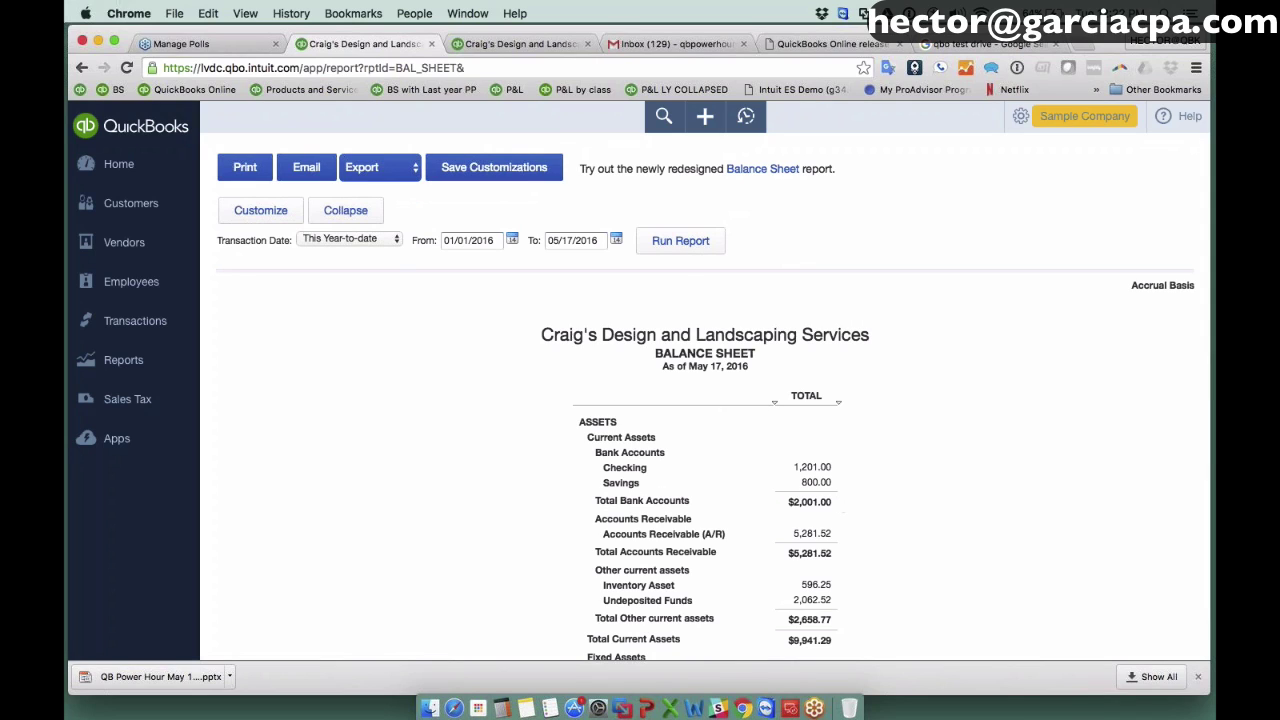
# Add Previous Period and $ Change comparison columns to the Balance Sheet and run it.
pyautogui.click(279, 216)
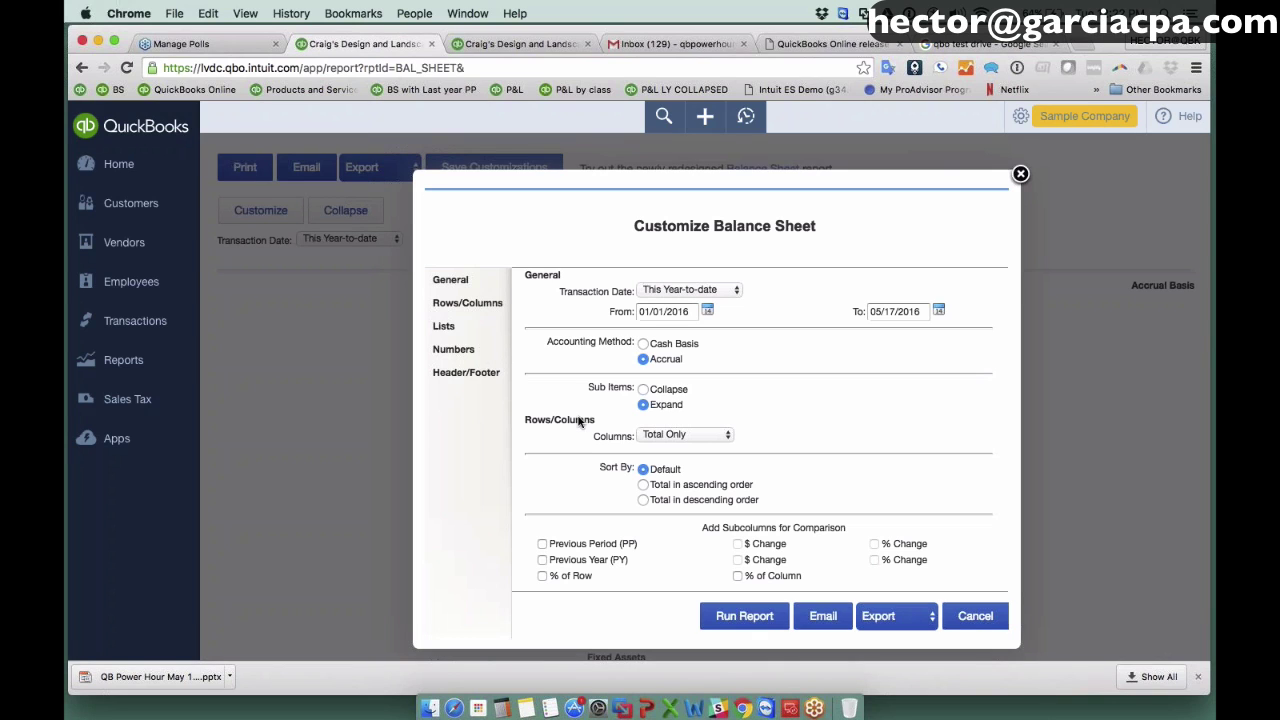
pyautogui.click(542, 544)
pyautogui.click(738, 544)
pyautogui.click(745, 616)
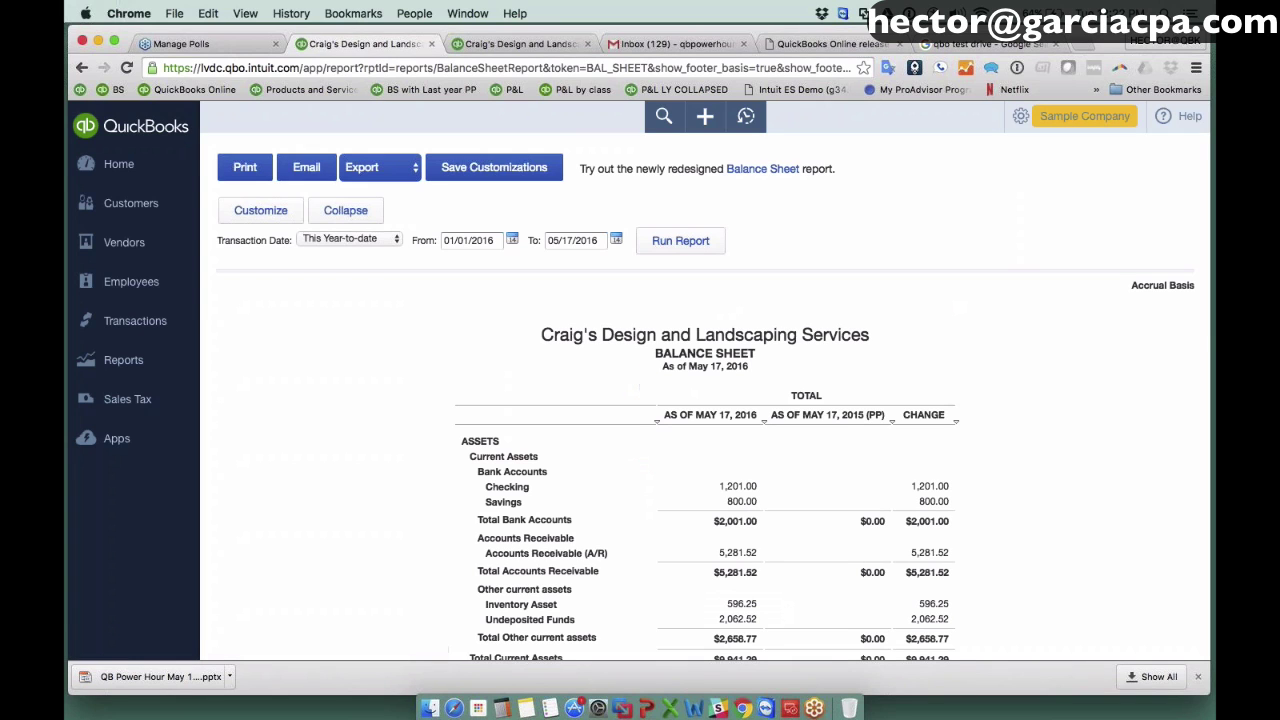
pyautogui.scroll(-1, 800, 450)
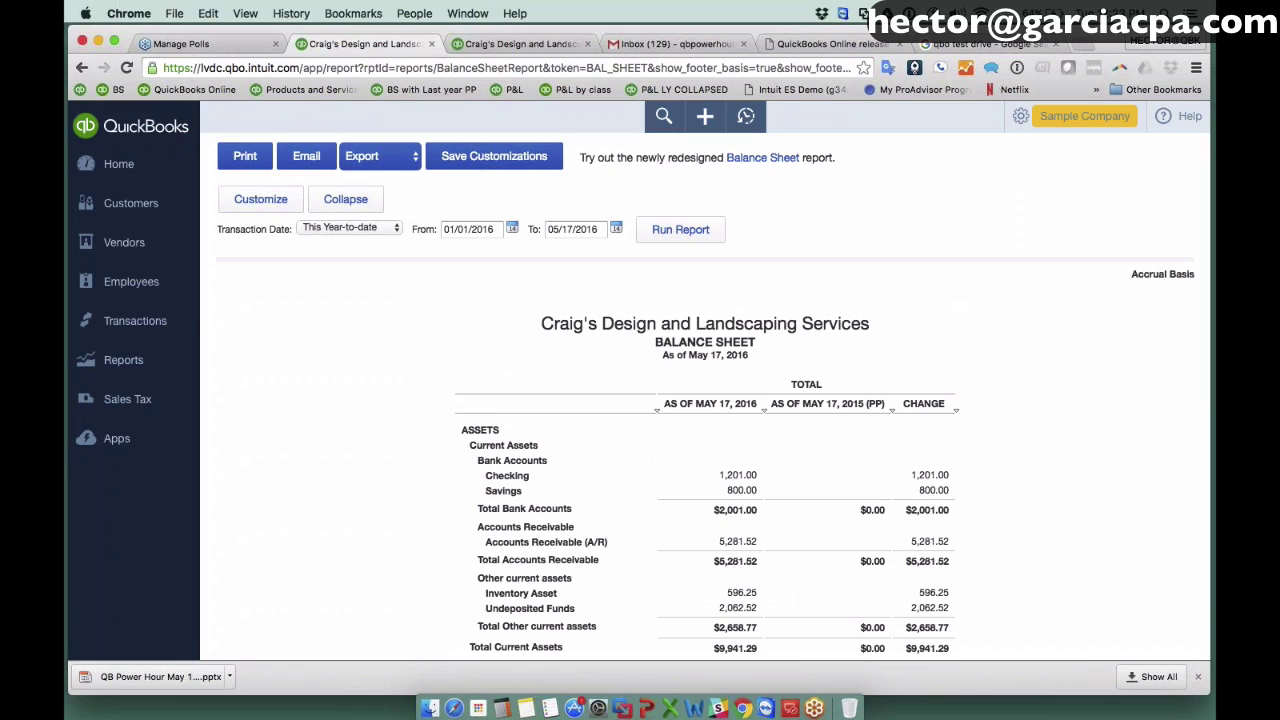
# Switch the comparison to Previous Year with its $ Change column and rerun.
pyautogui.click(260, 200)
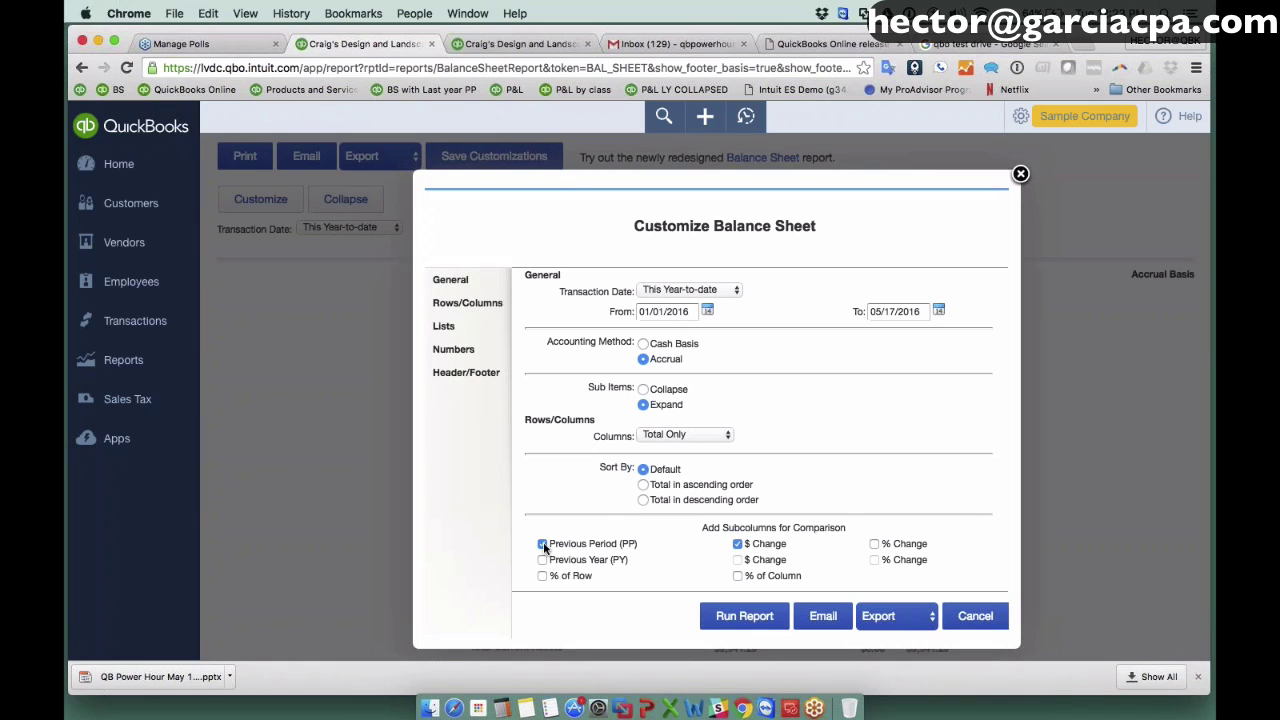
pyautogui.click(542, 544)
pyautogui.click(542, 544)
pyautogui.click(542, 560)
pyautogui.click(542, 544)
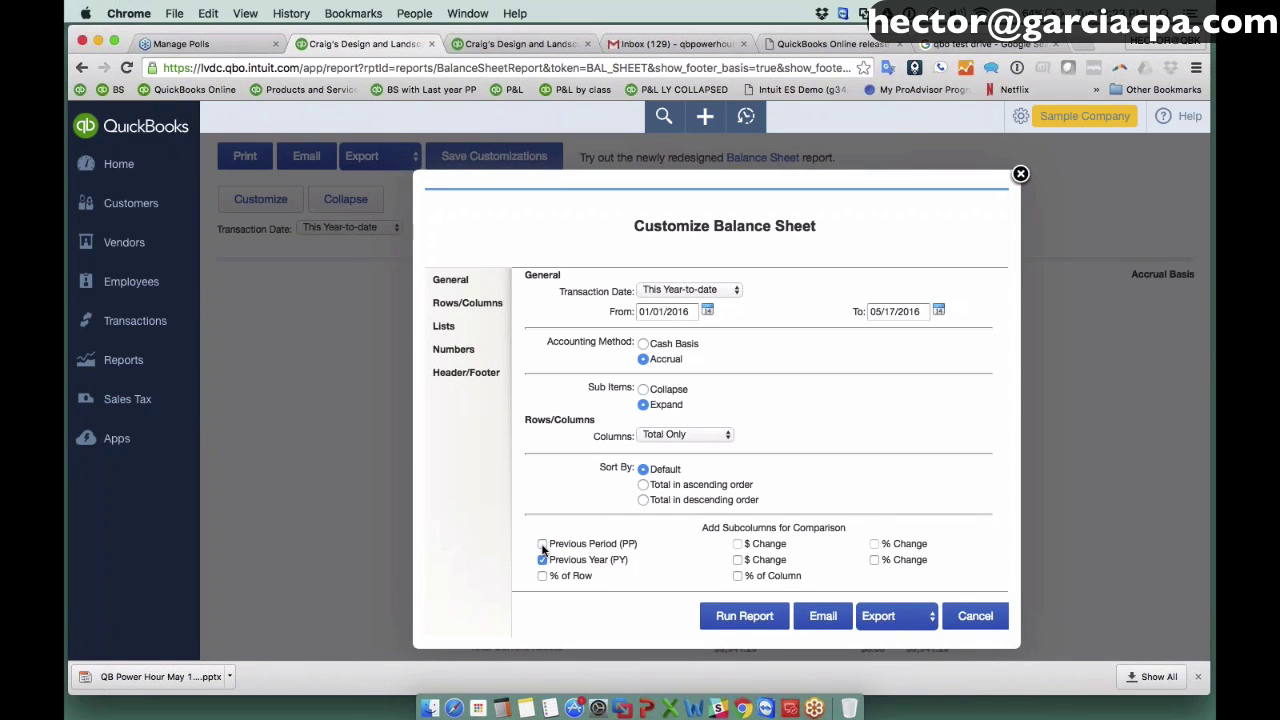
pyautogui.click(738, 560)
pyautogui.click(737, 616)
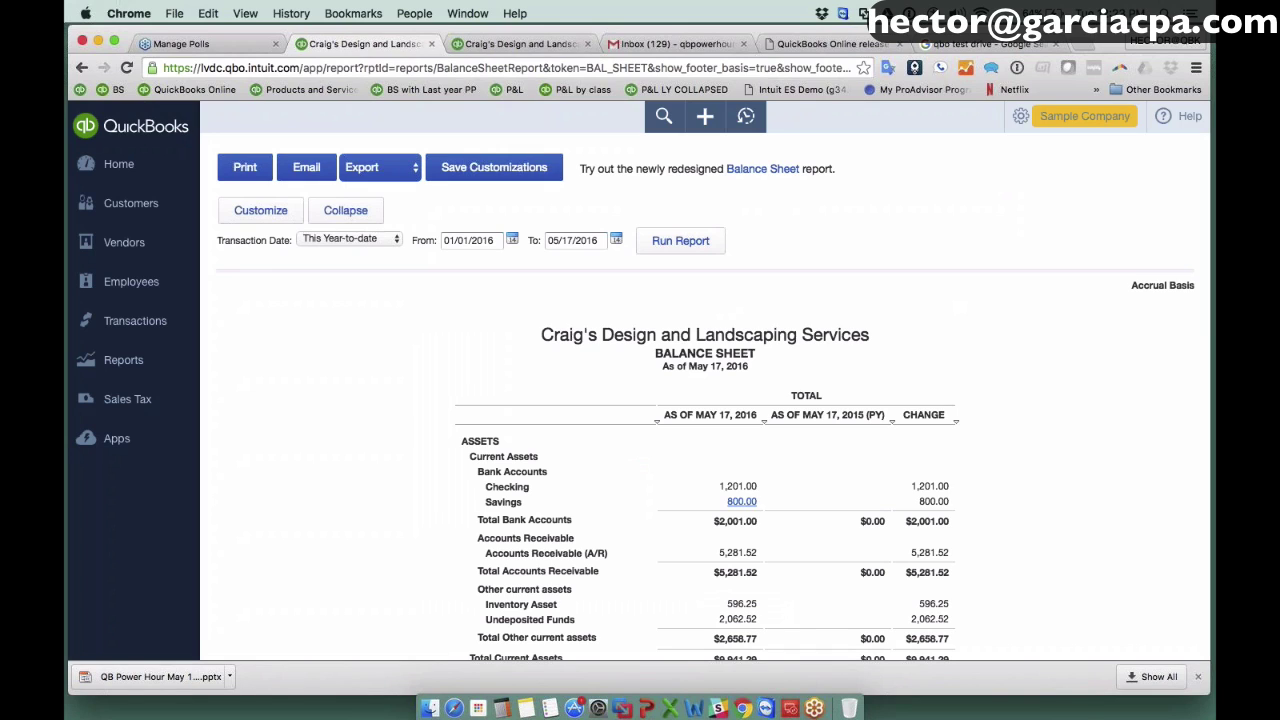
# Run the Balance Sheet for This Year, as of December 31, 2016 versus 2015.
pyautogui.click(370, 240)
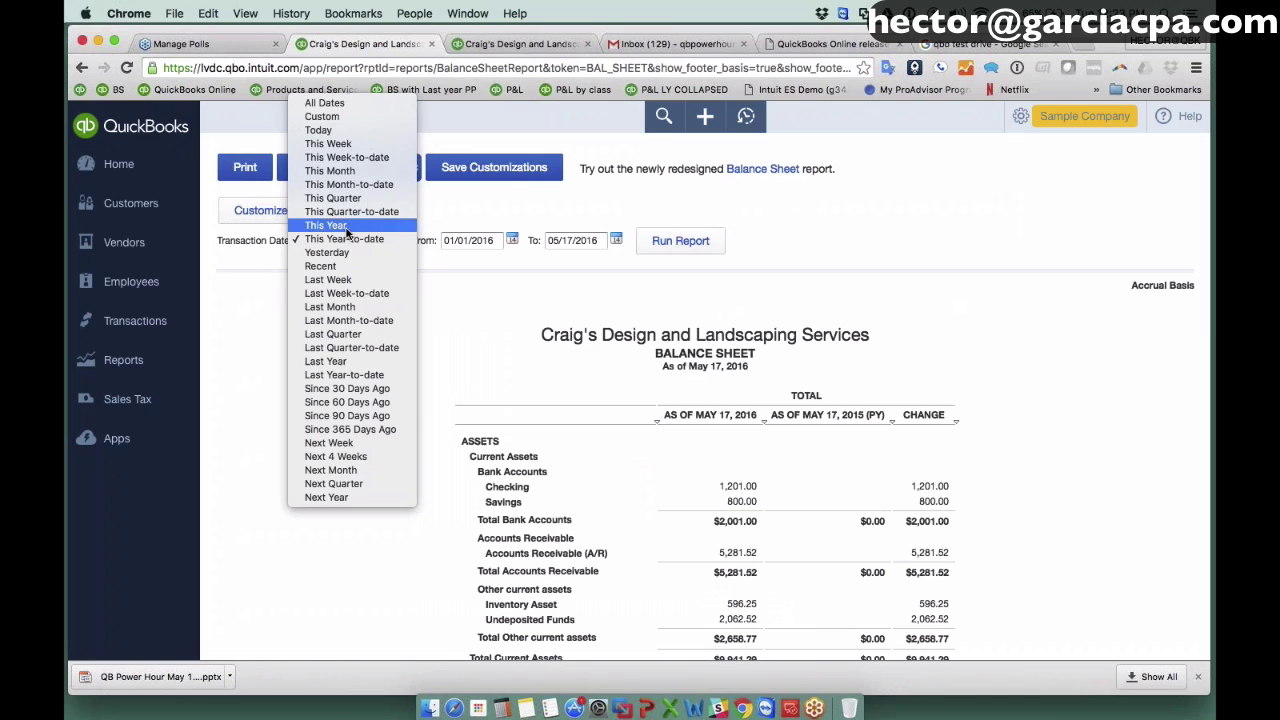
pyautogui.click(346, 229)
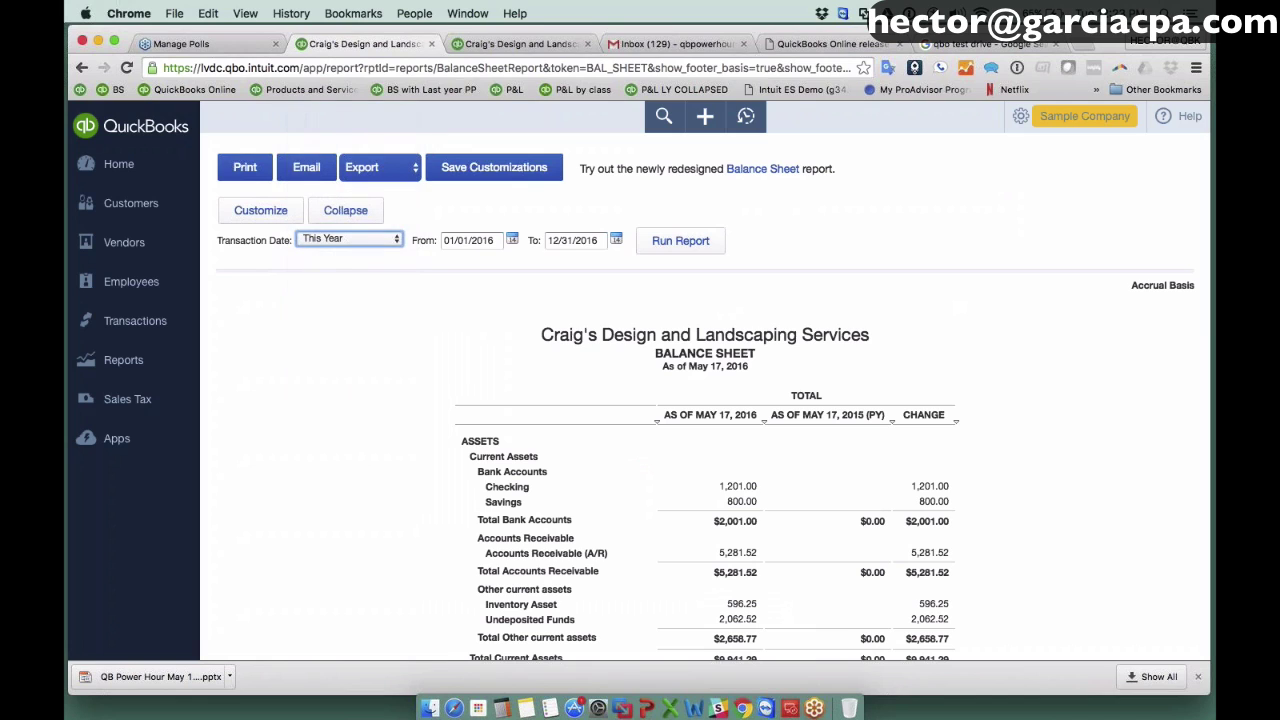
pyautogui.click(700, 250)
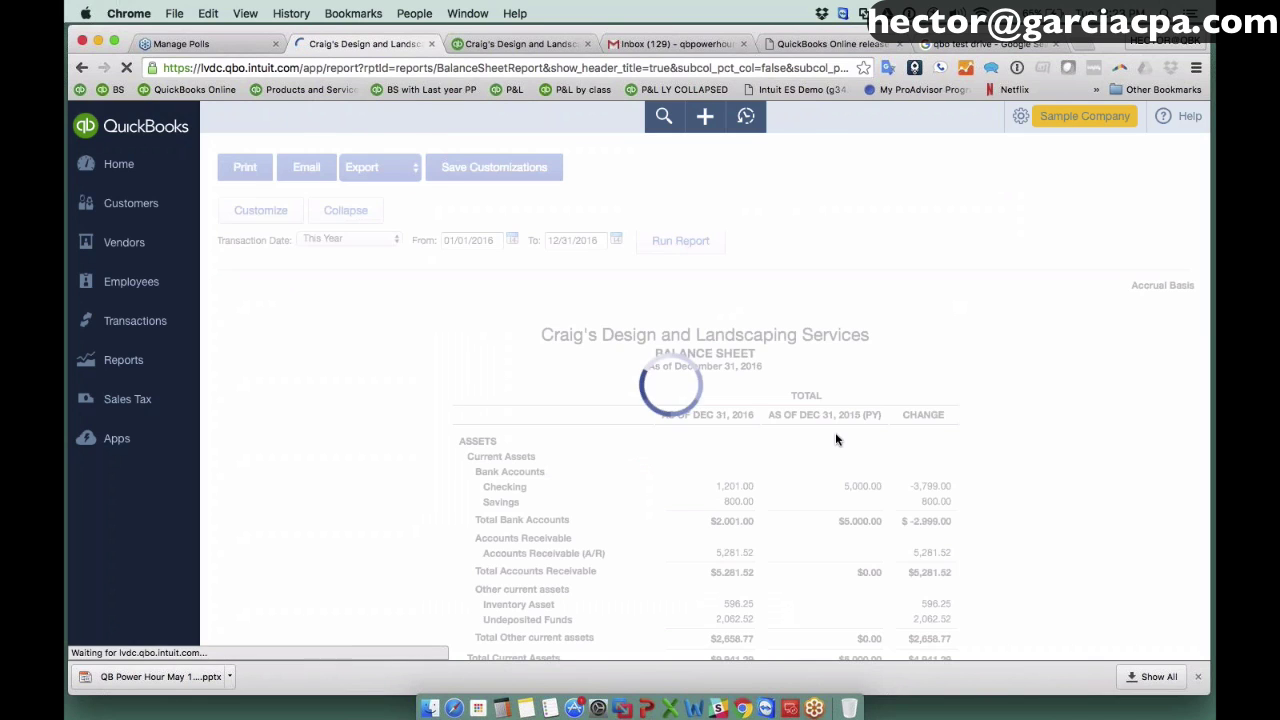
pyautogui.scroll(-2, 837, 439)
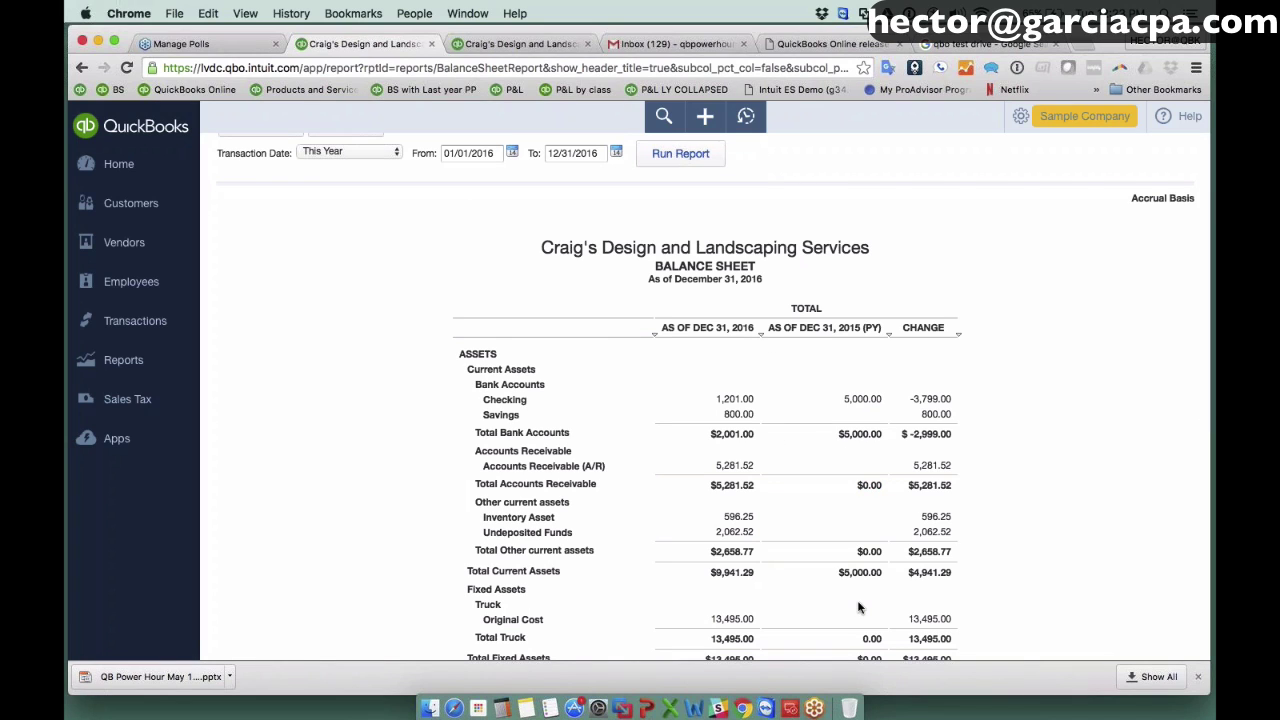
pyautogui.scroll(2, 858, 607)
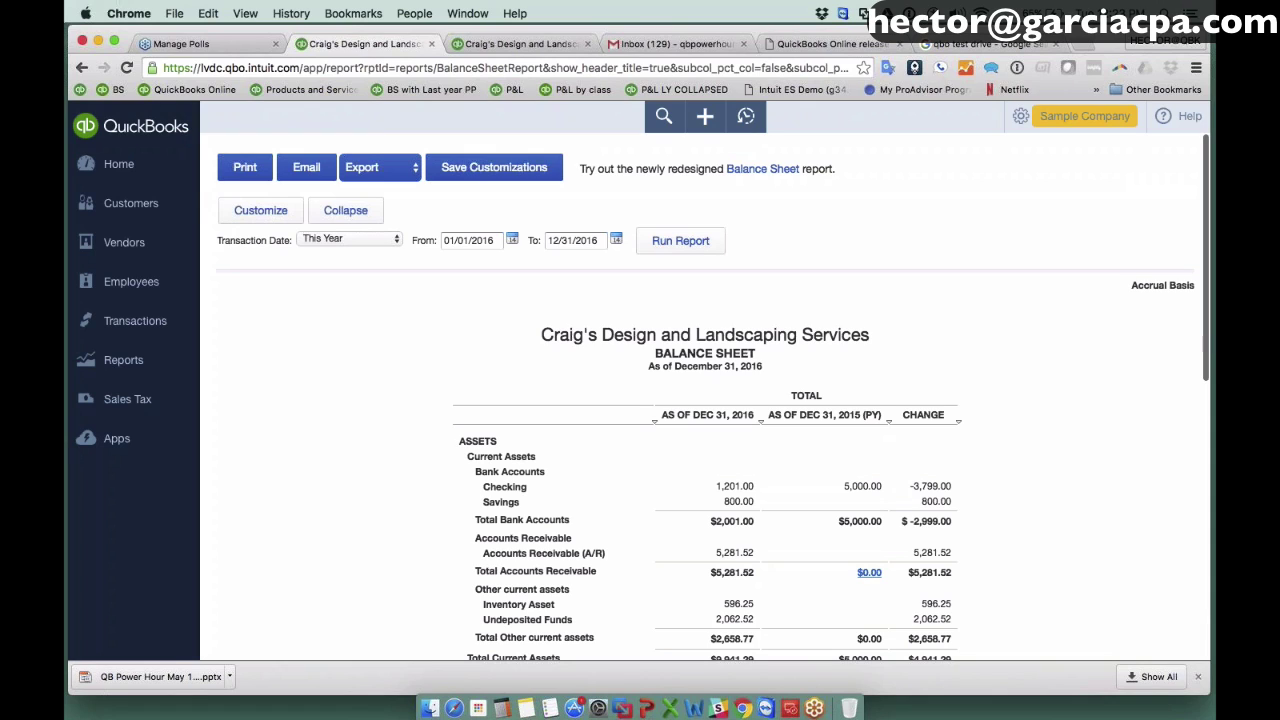
# Name the report 'Balance Sheet w/ Last year $ Comp' and create a new Monthly report group.
pyautogui.click(486, 170)
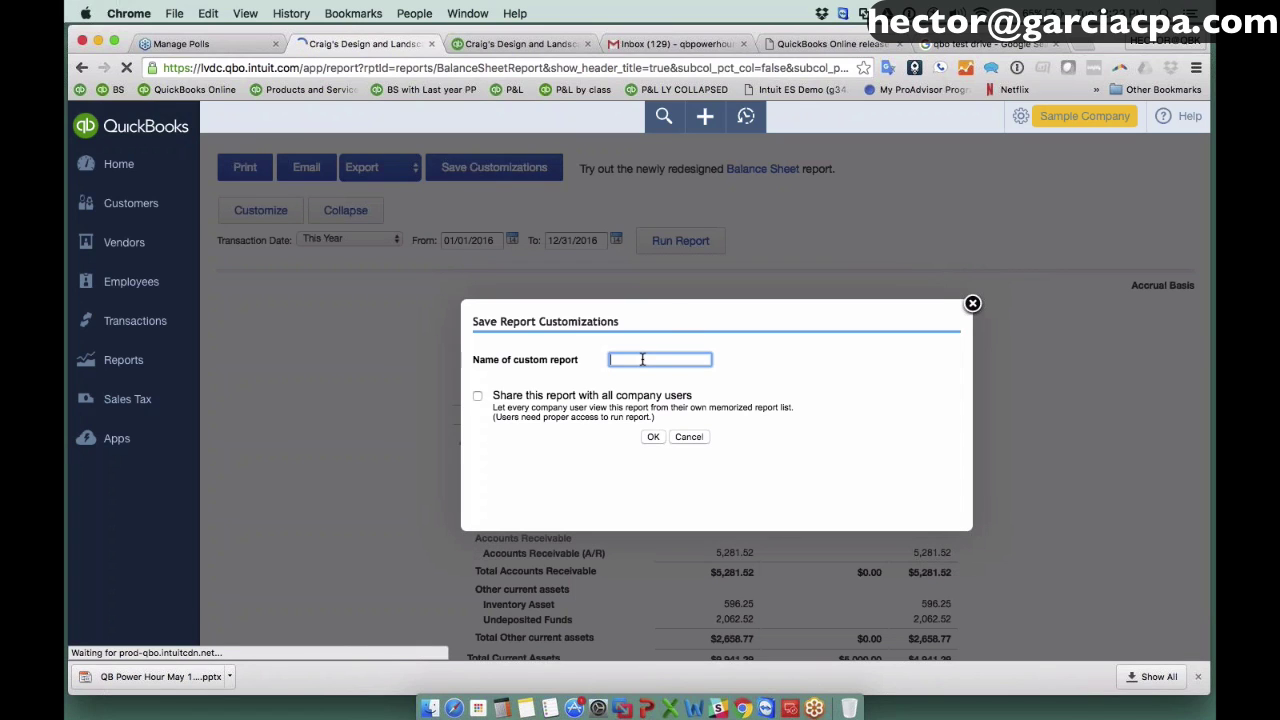
pyautogui.write('w')
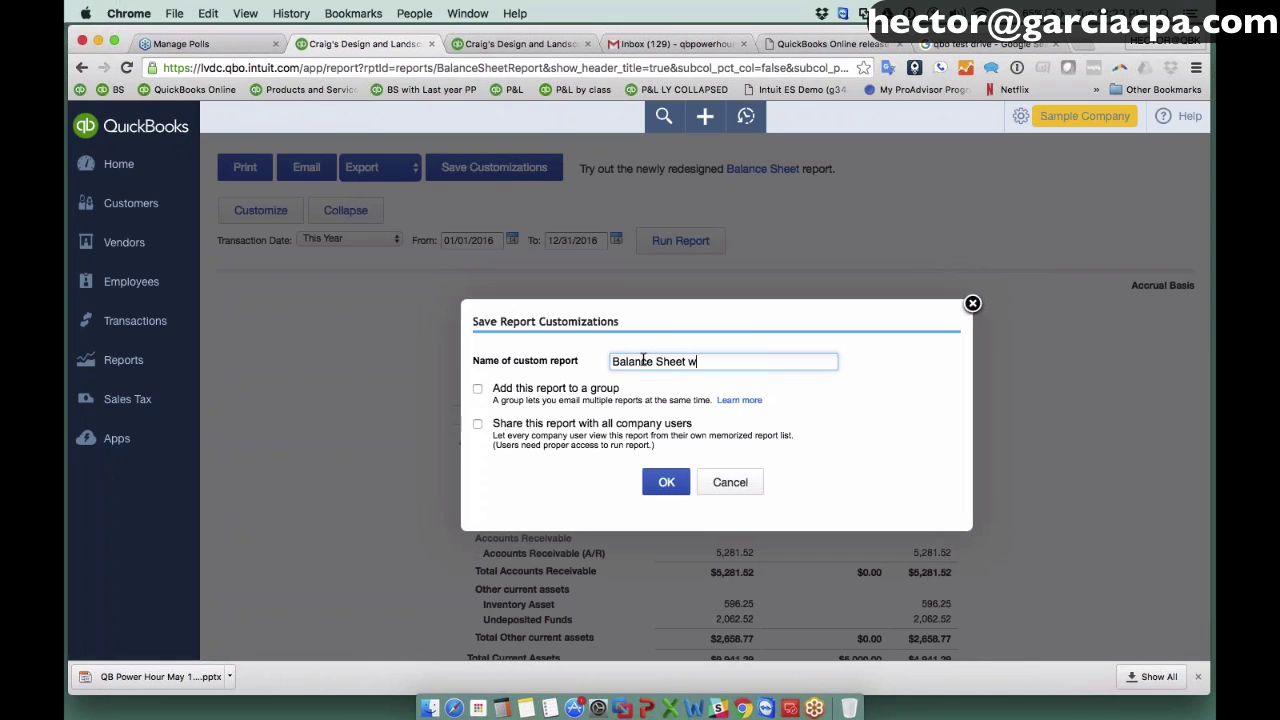
pyautogui.write('/ Last year $ Comp')
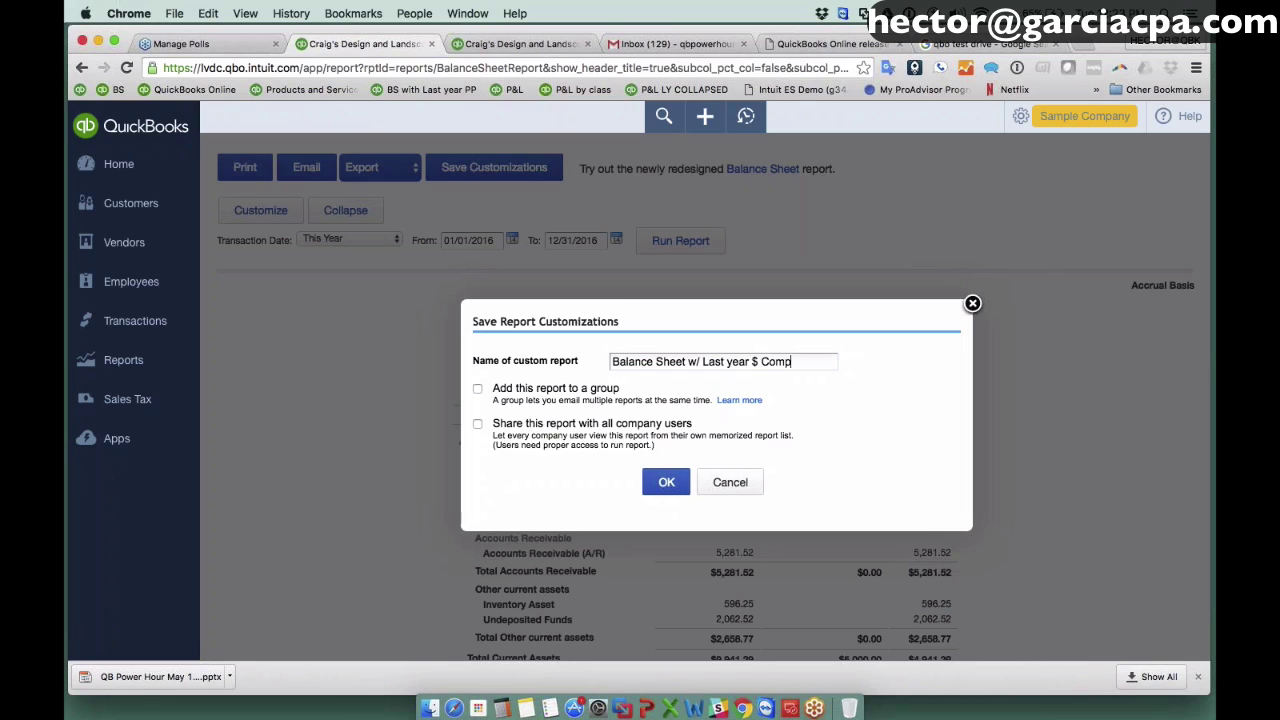
pyautogui.click(478, 389)
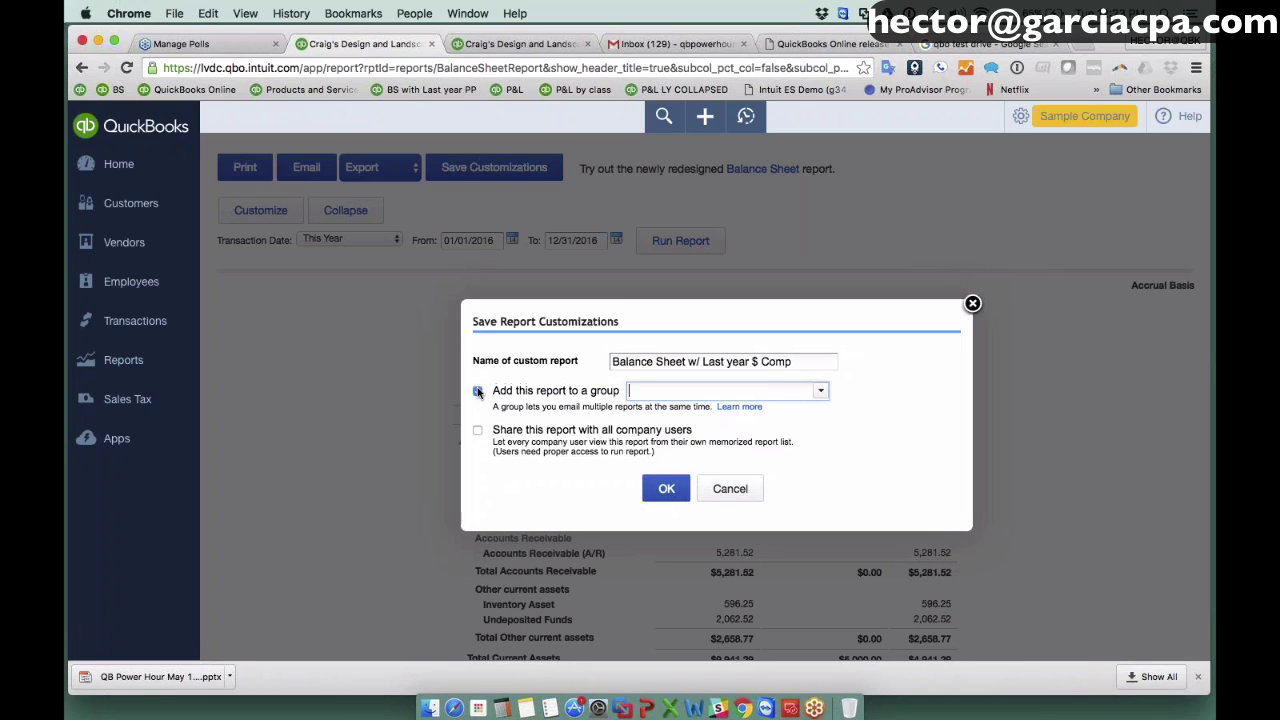
pyautogui.click(820, 391)
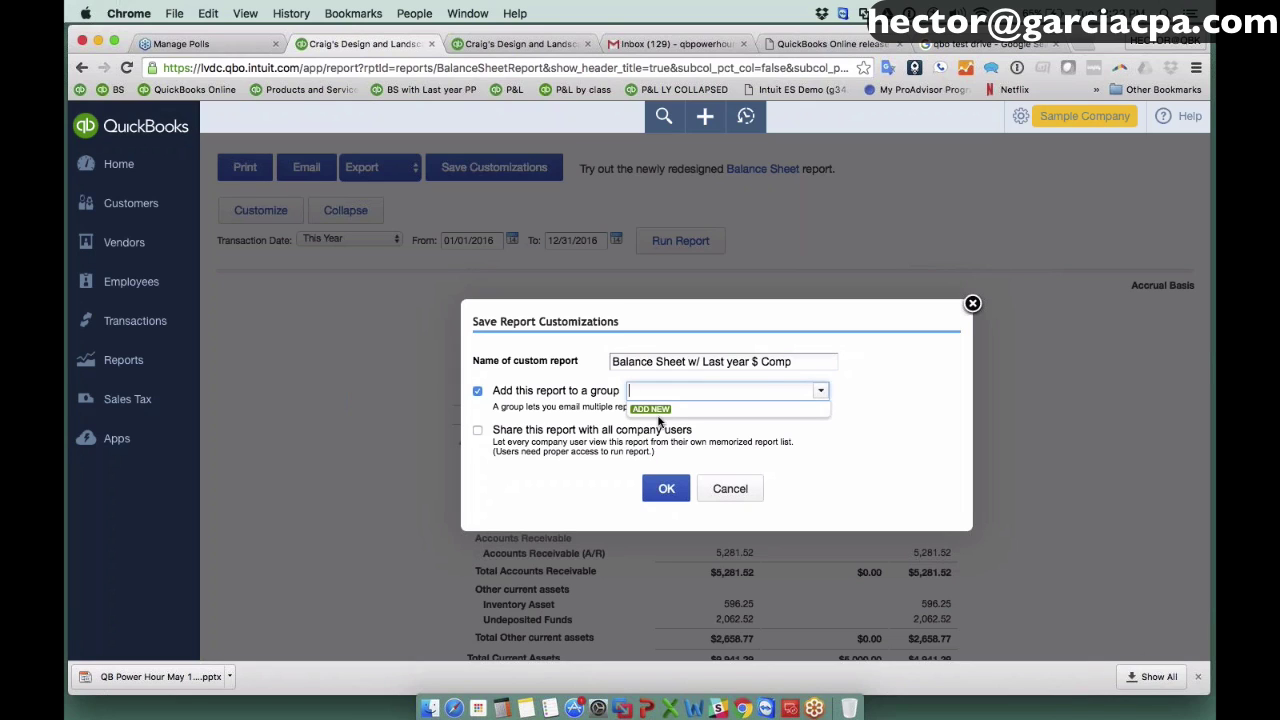
pyautogui.click(652, 410)
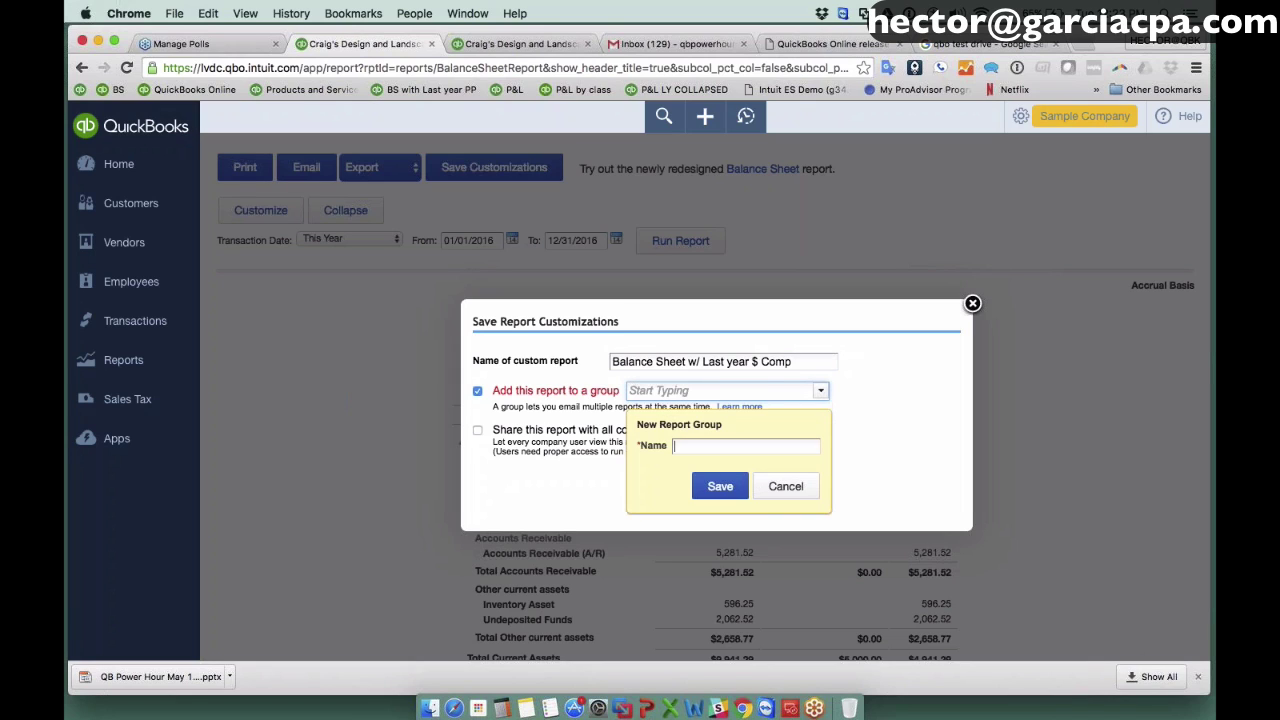
pyautogui.write('Monthly')
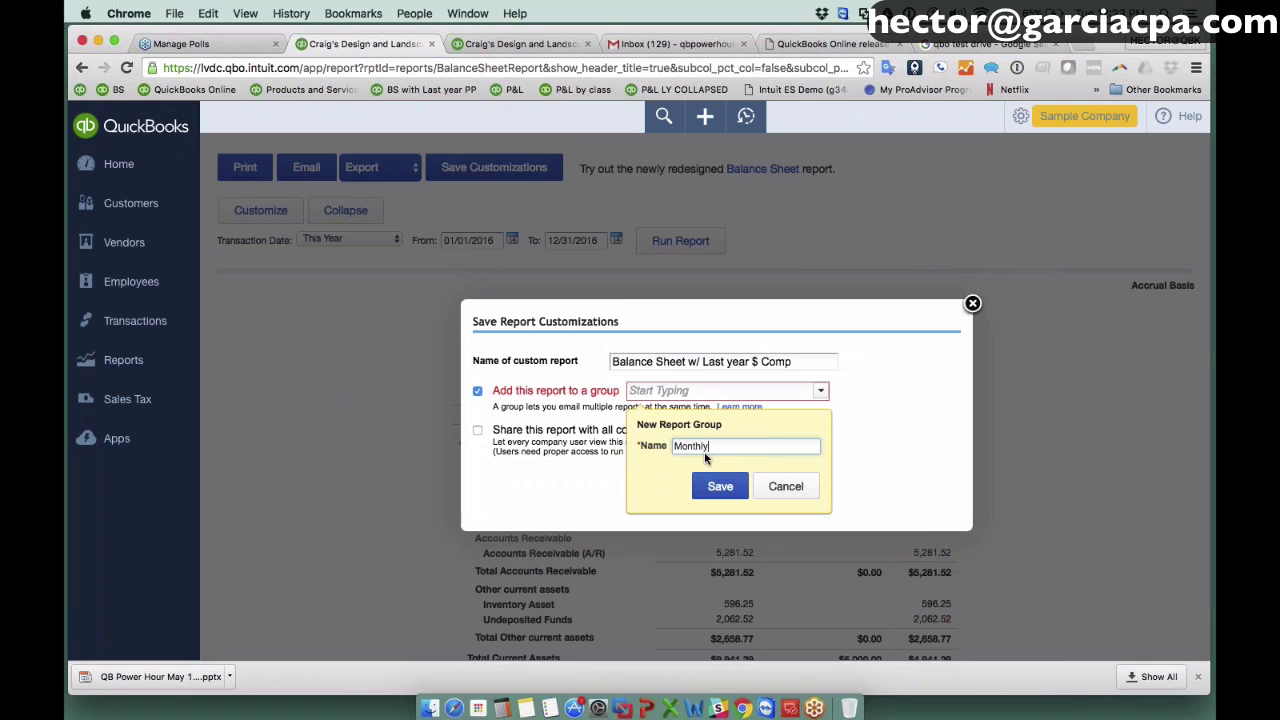
pyautogui.click(720, 486)
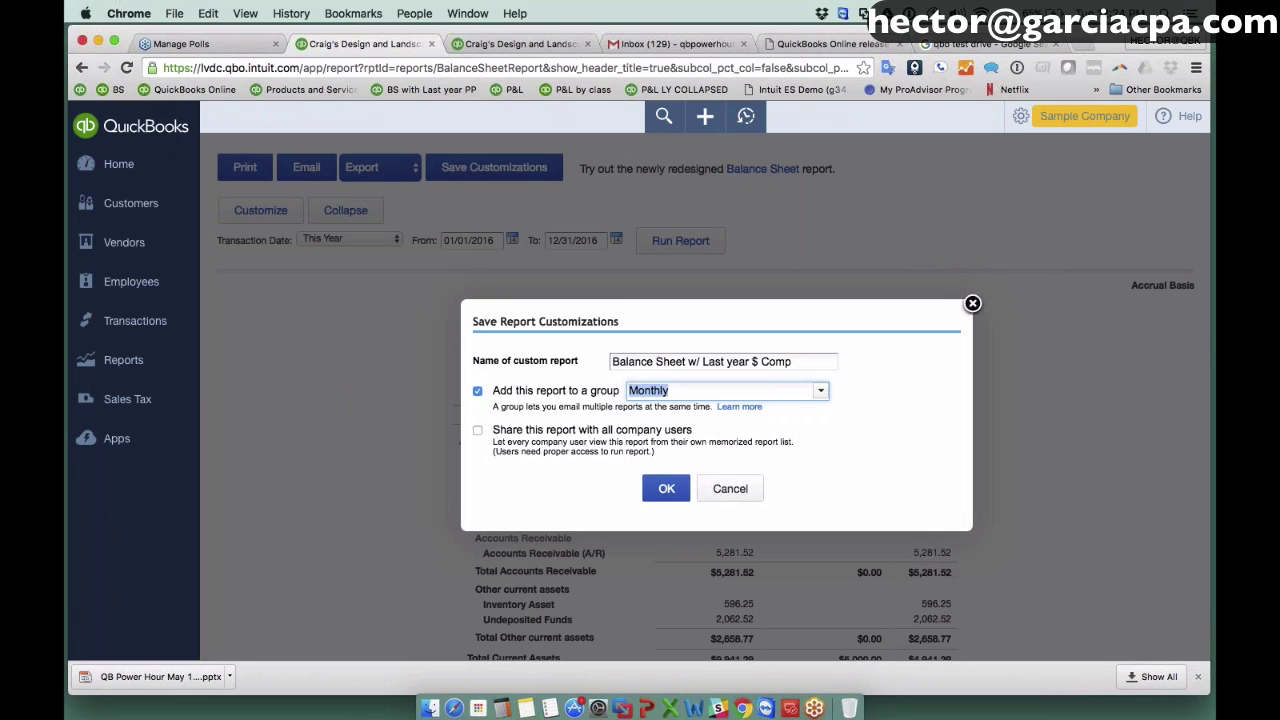
# Share the report with all users and save it.
pyautogui.click(478, 430)
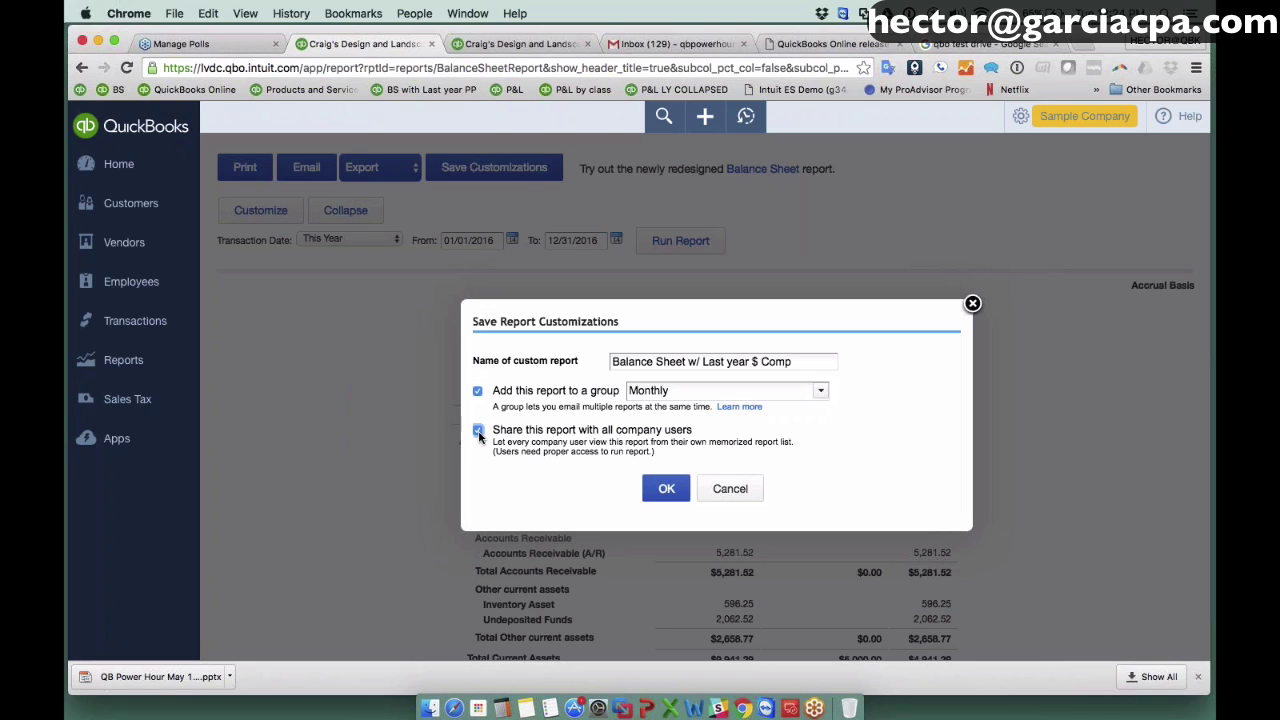
pyautogui.click(654, 487)
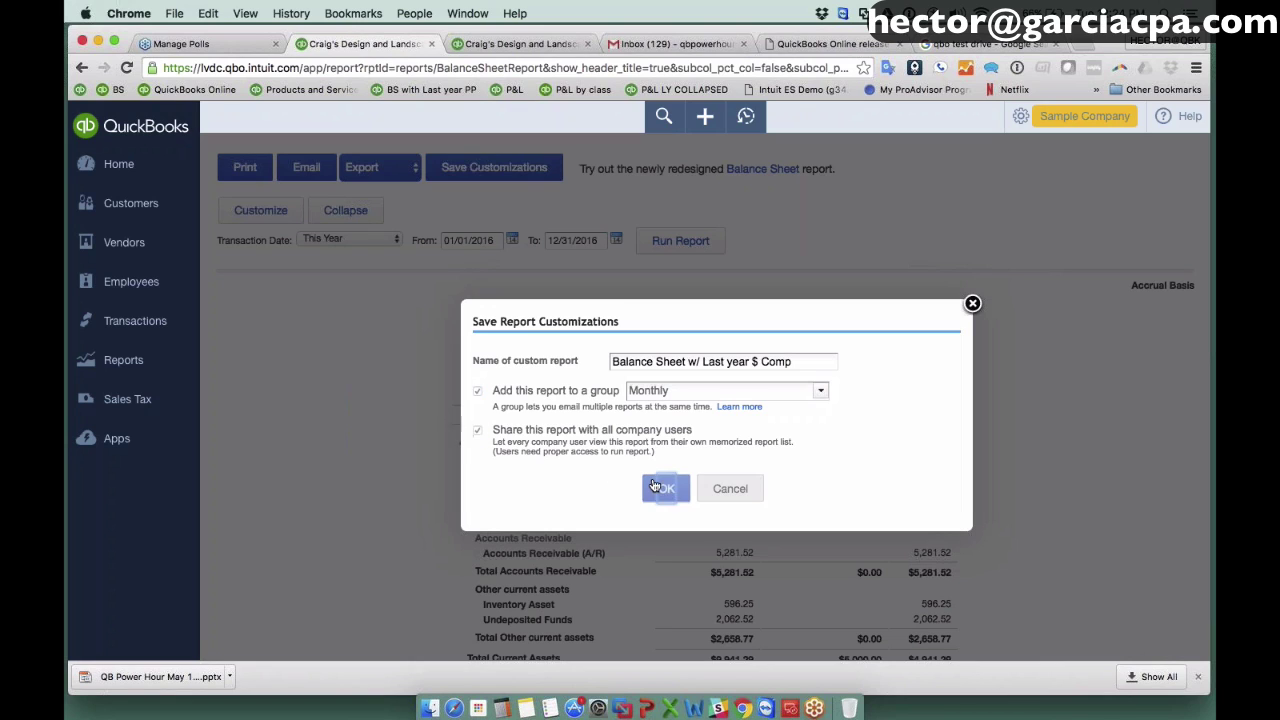
pyautogui.scroll(-10, 579, 372)
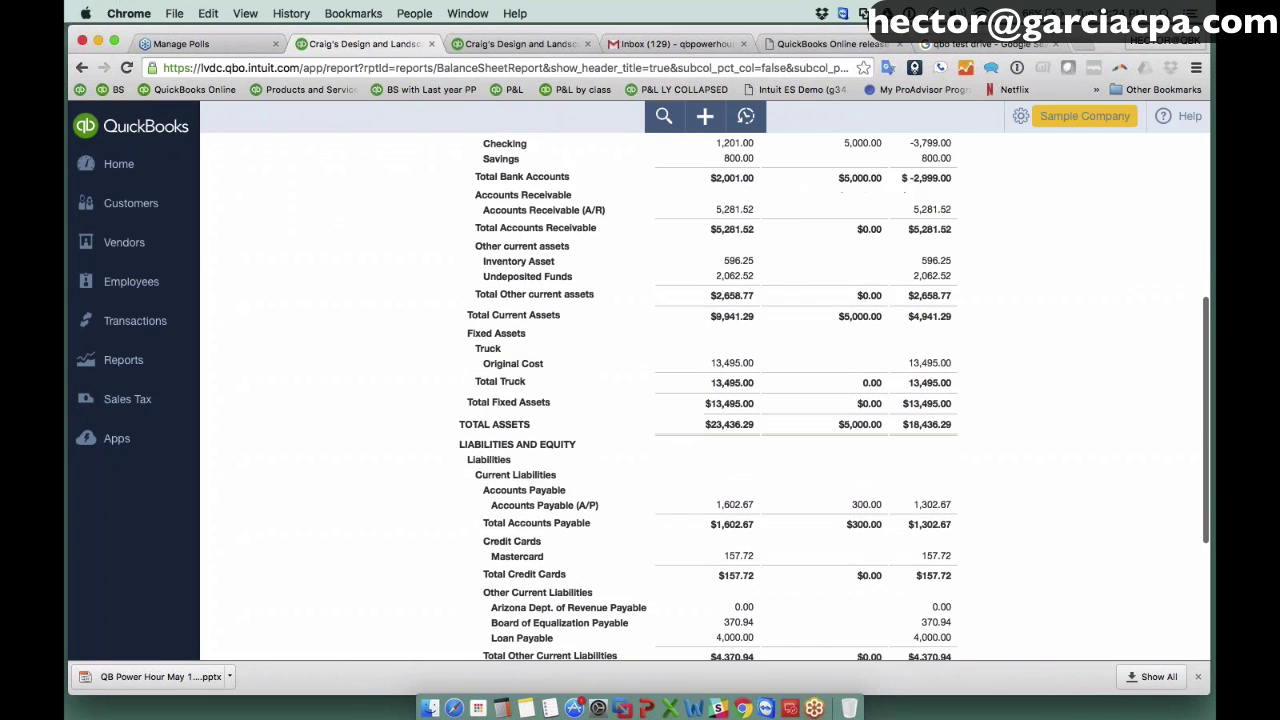
# Open Profit and Loss, collapse it, and run it for This Year (2016).
pyautogui.scroll(10, 579, 372)
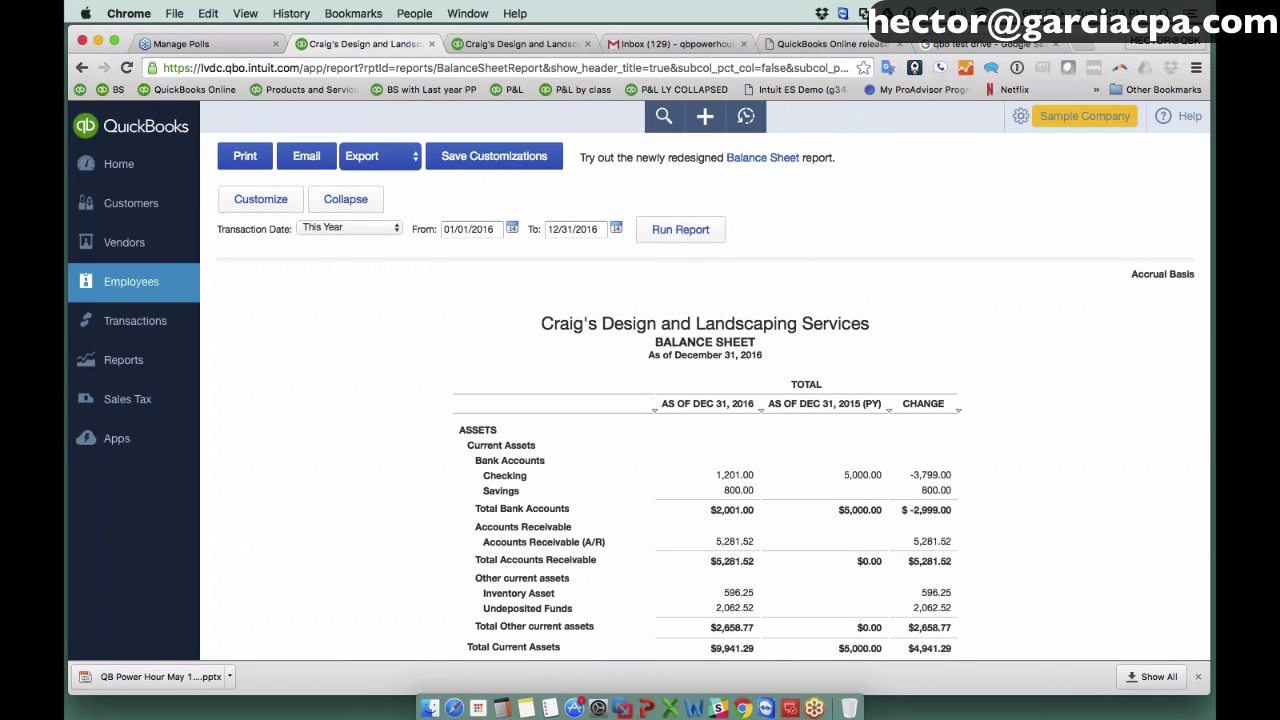
pyautogui.click(166, 362)
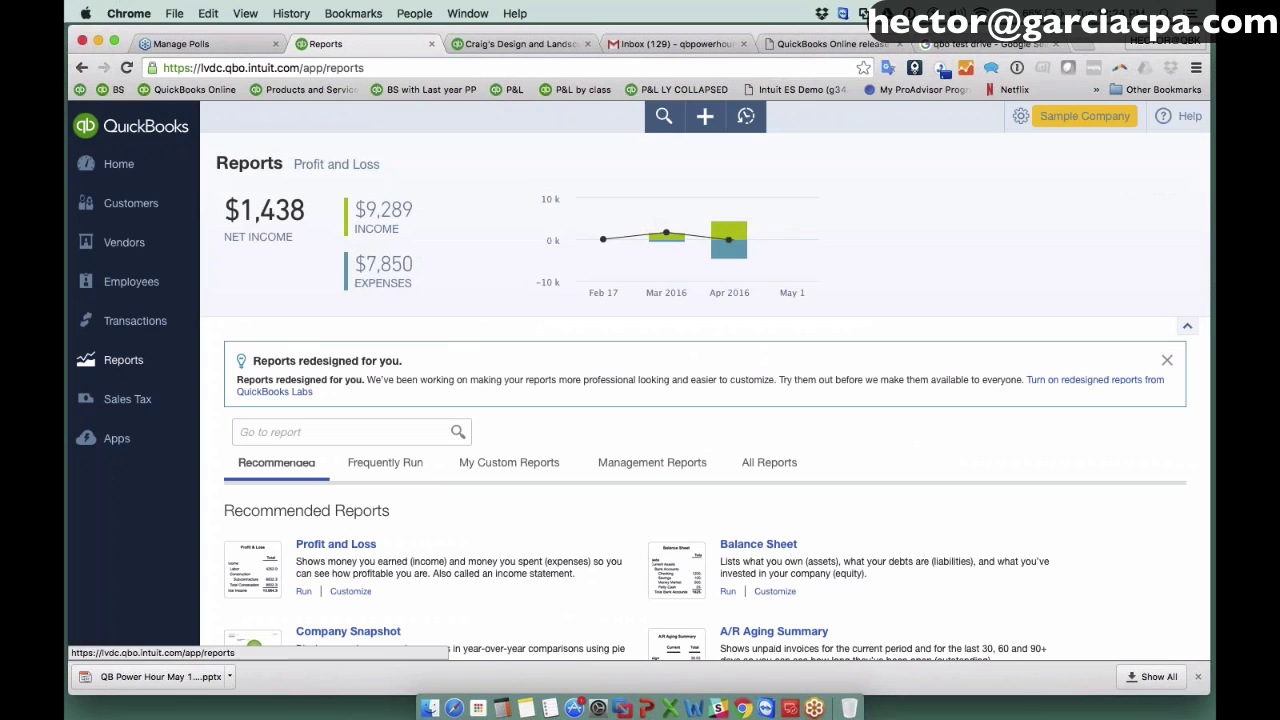
pyautogui.click(336, 465)
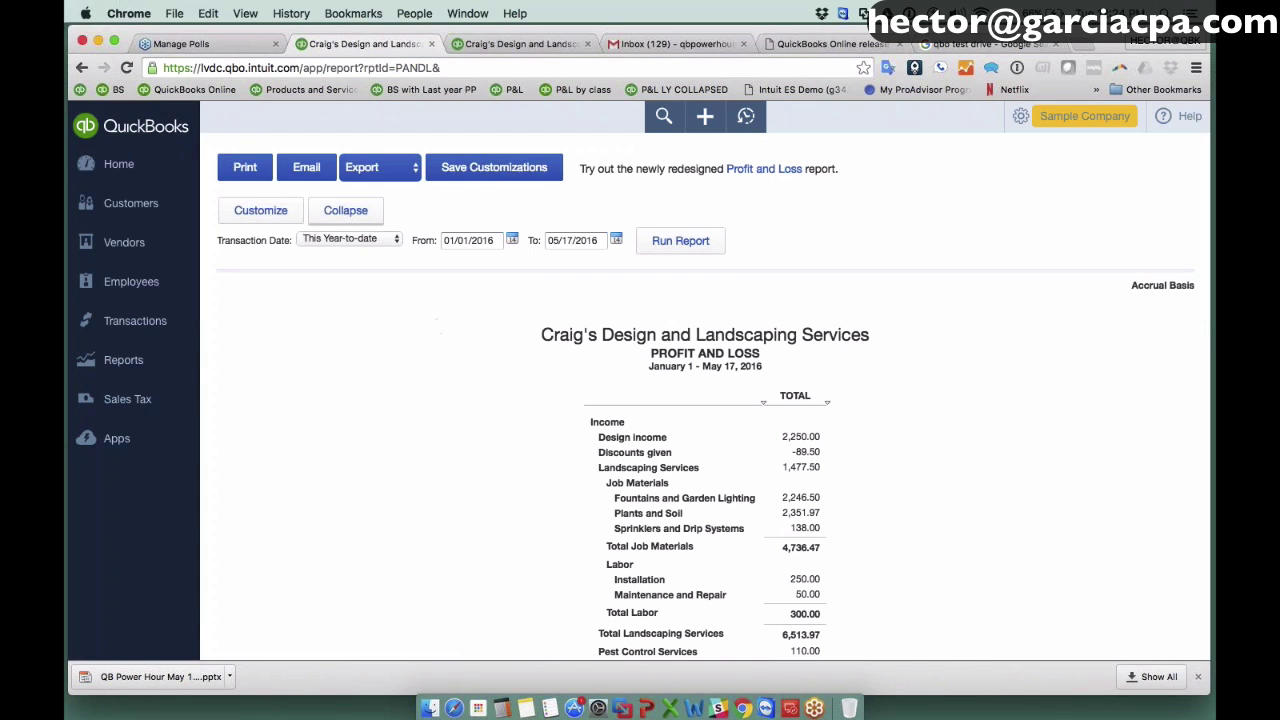
pyautogui.click(340, 215)
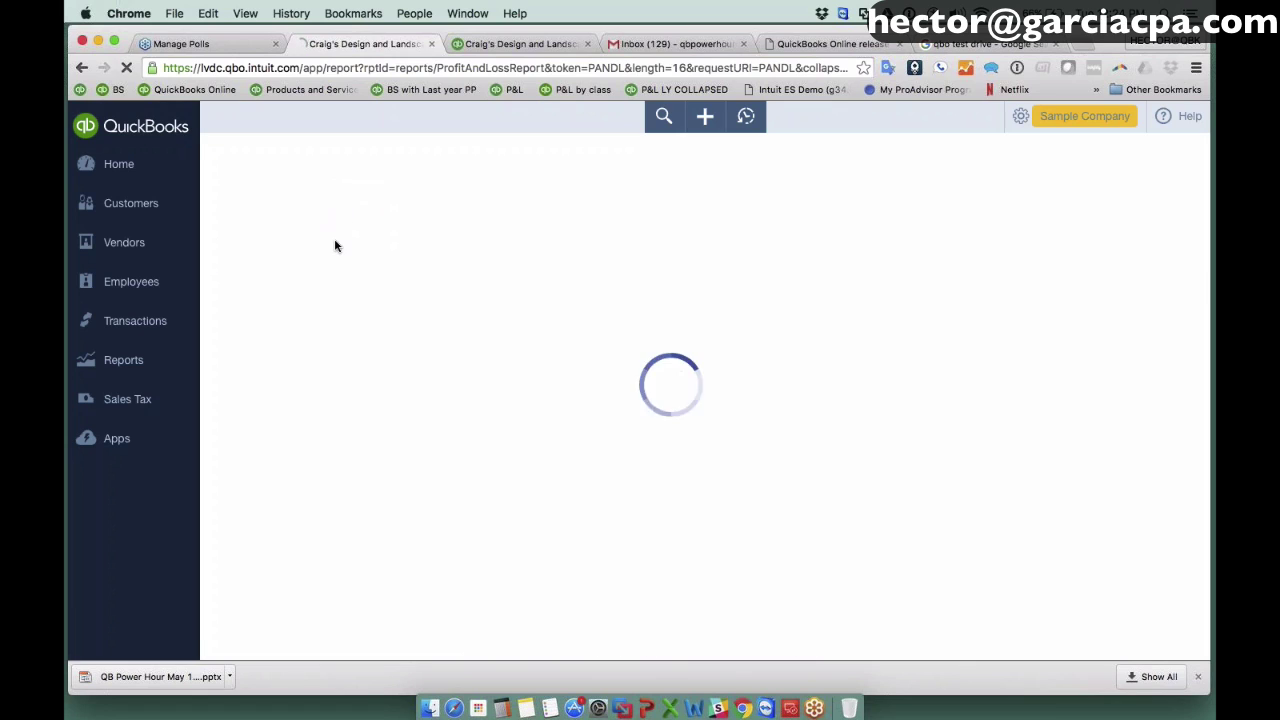
pyautogui.click(330, 238)
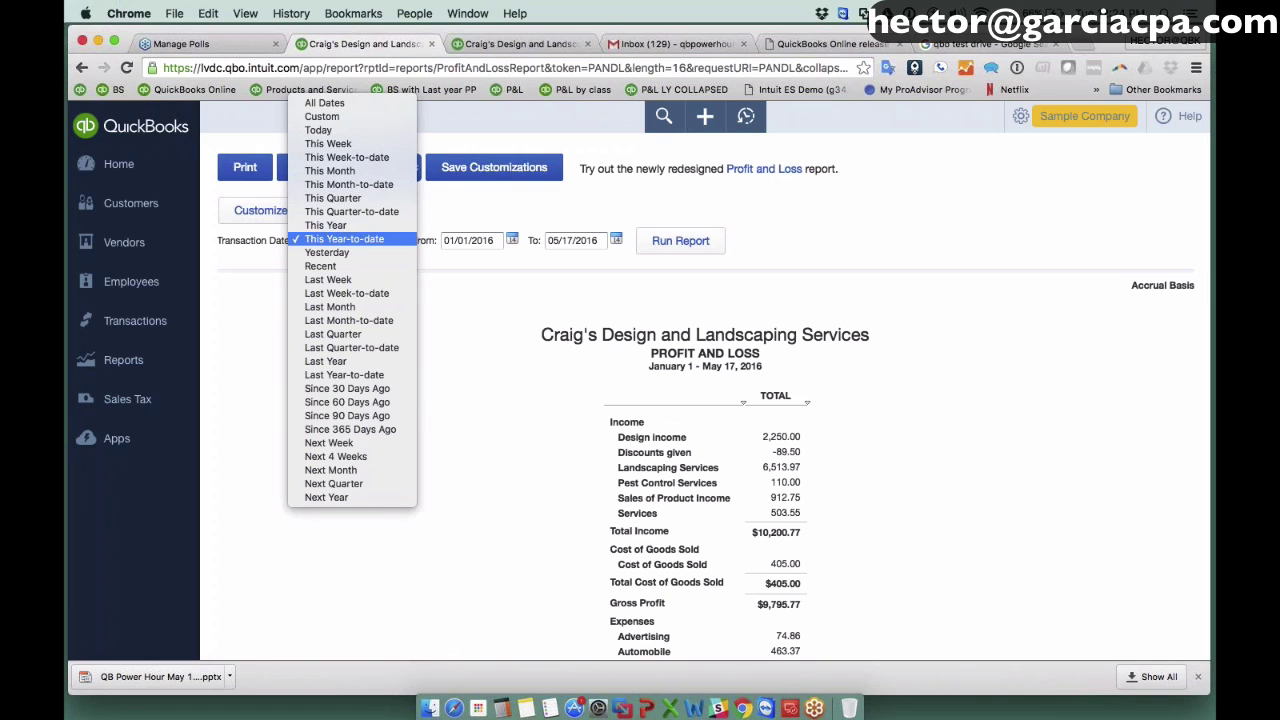
pyautogui.click(325, 232)
pyautogui.click(325, 238)
pyautogui.click(325, 220)
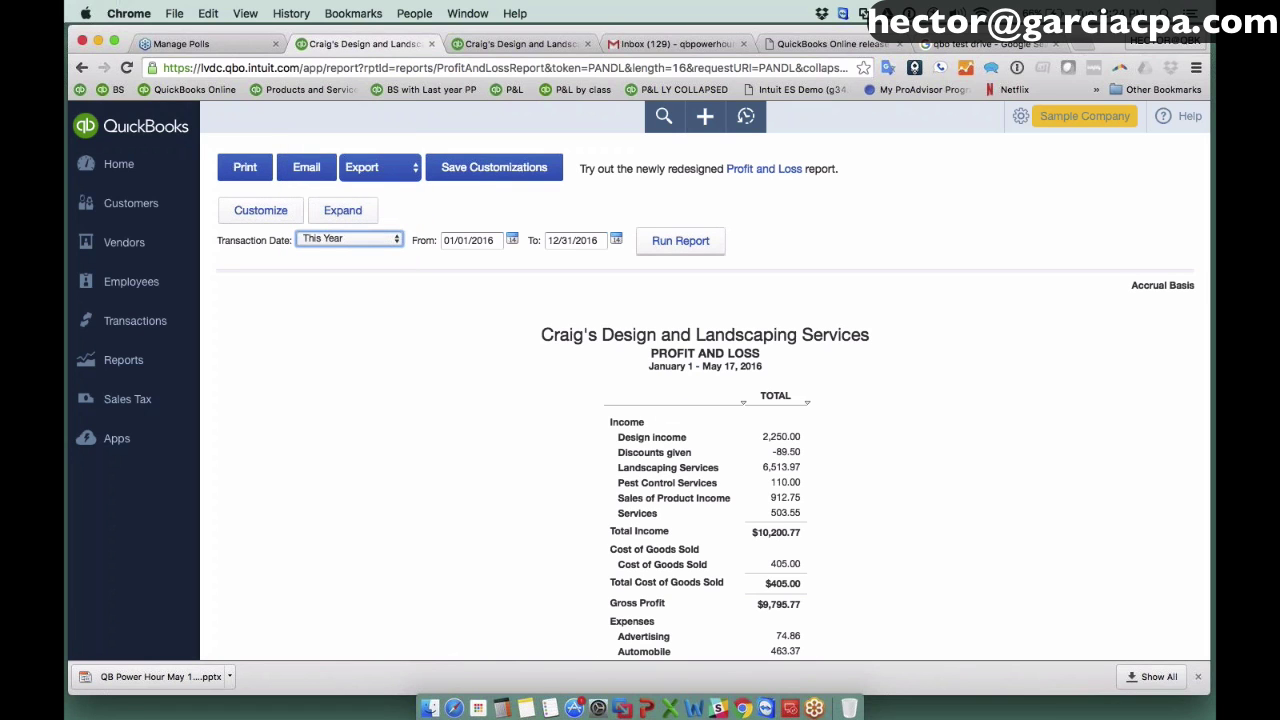
pyautogui.click(680, 241)
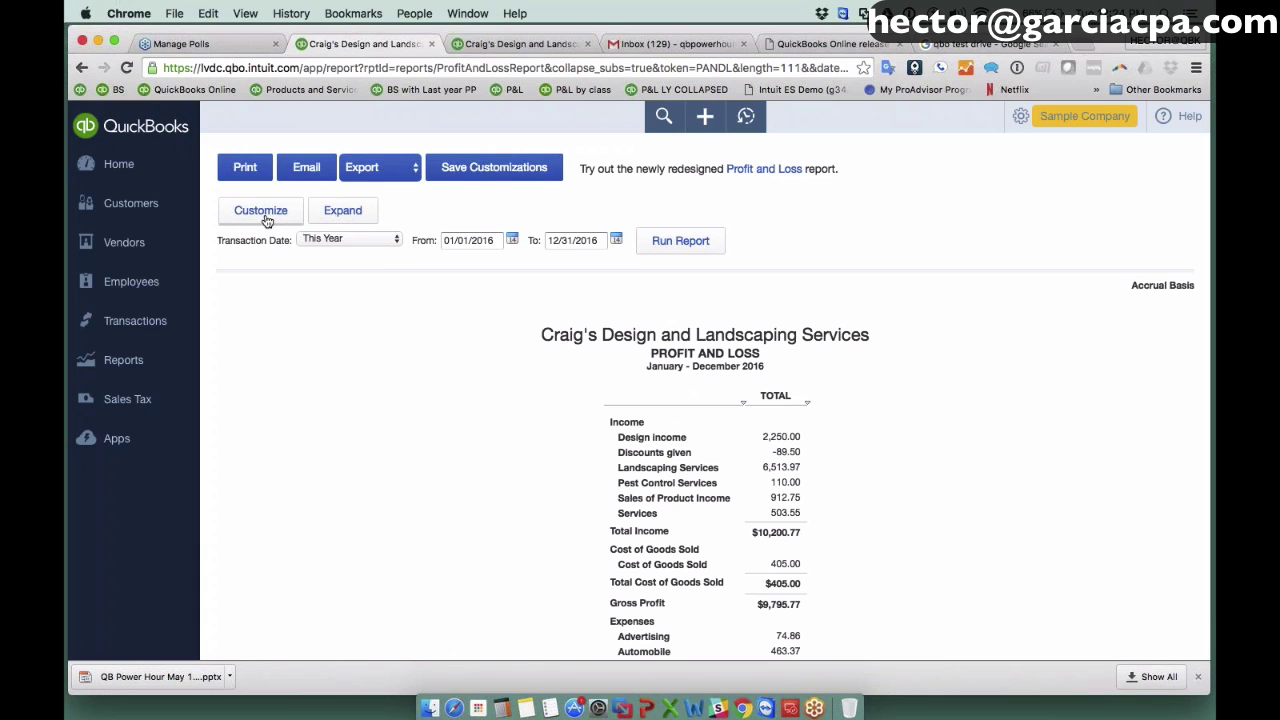
# Sort rows by total descending and add Previous Year and % Change columns.
pyautogui.click(266, 217)
pyautogui.click(643, 500)
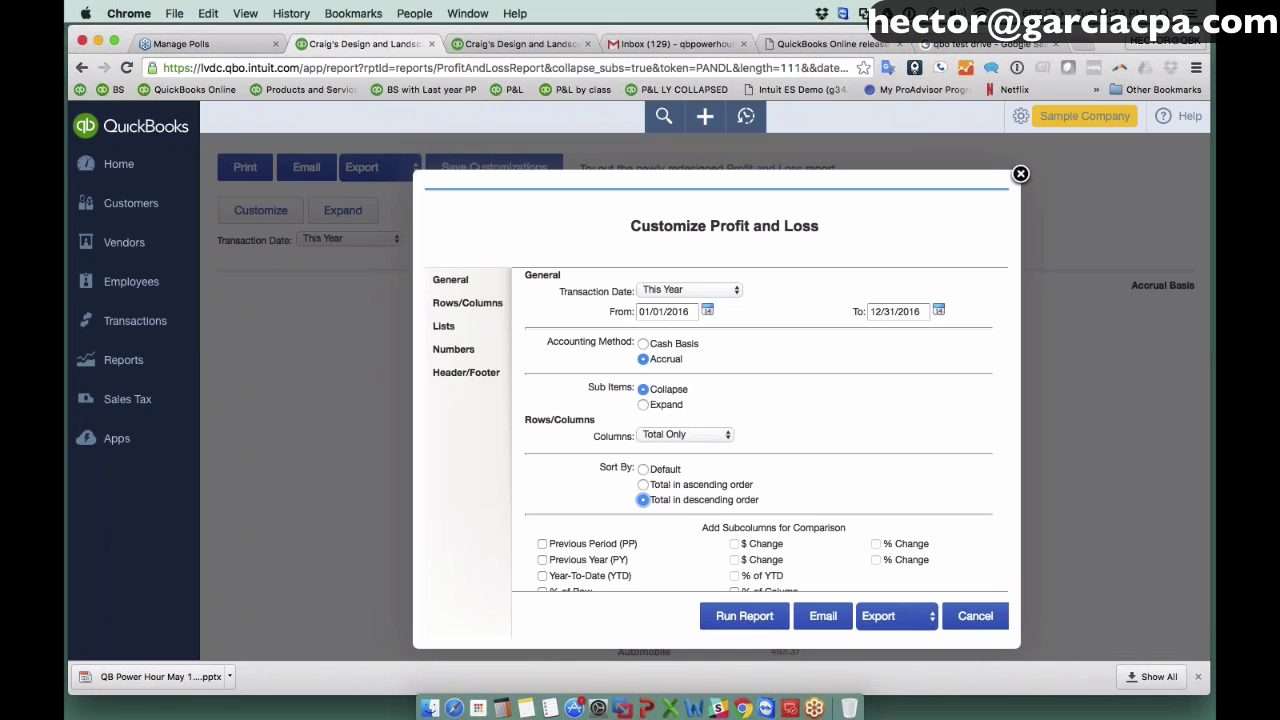
pyautogui.scroll(-2, 574, 550)
pyautogui.click(543, 516)
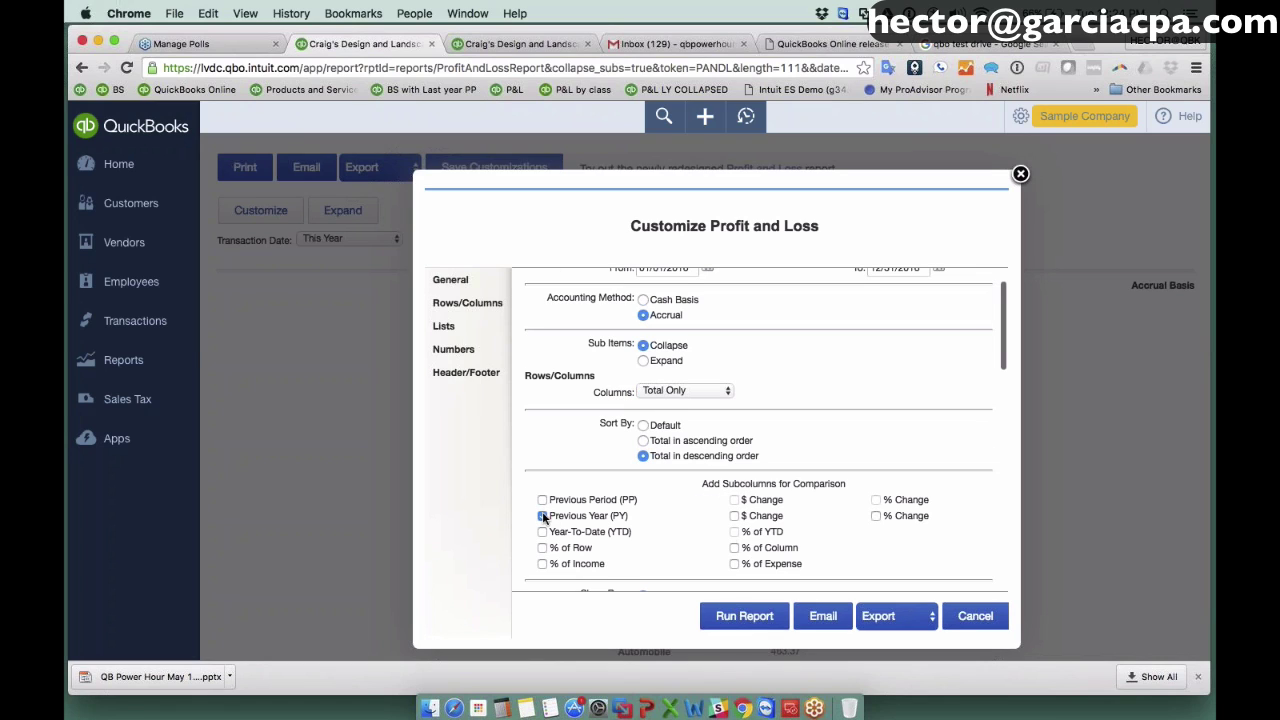
pyautogui.click(876, 516)
pyautogui.click(745, 616)
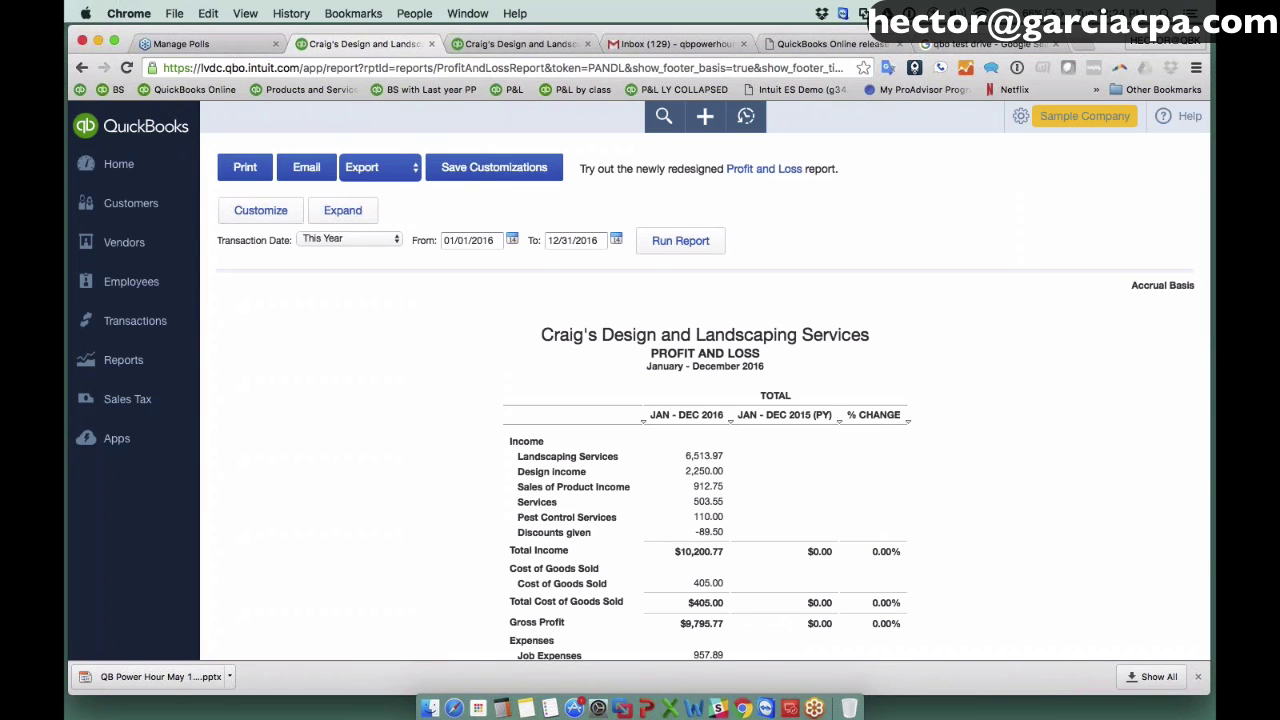
pyautogui.scroll(-5, 705, 450)
pyautogui.scroll(3, 705, 450)
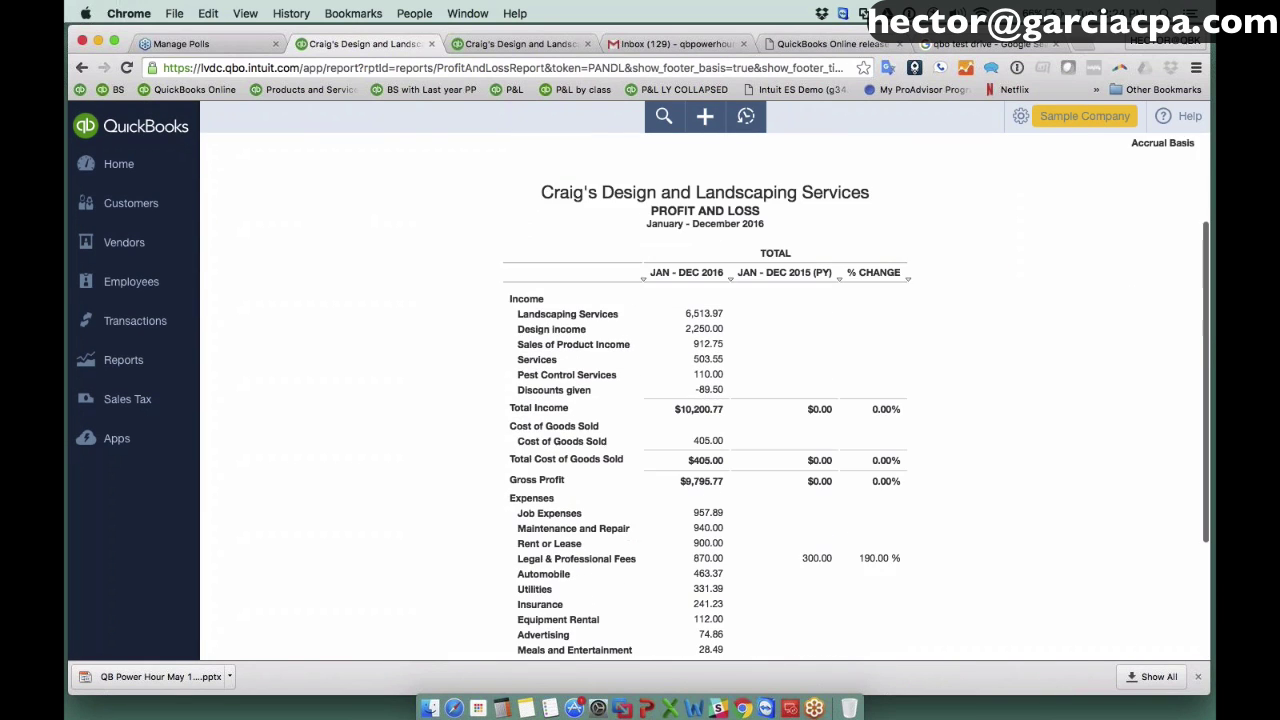
pyautogui.scroll(2, 705, 400)
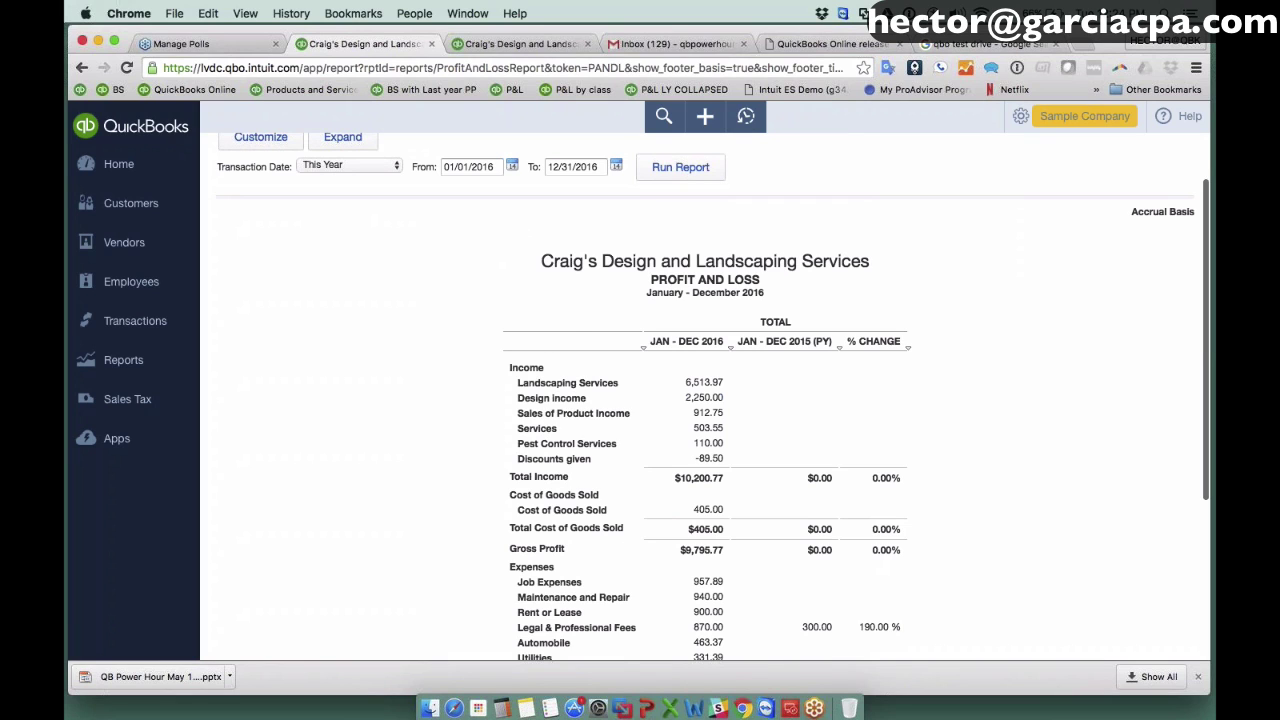
pyautogui.scroll(2, 705, 400)
# Name the custom report 'Profit and Loss with PY % Change'.
pyautogui.click(494, 167)
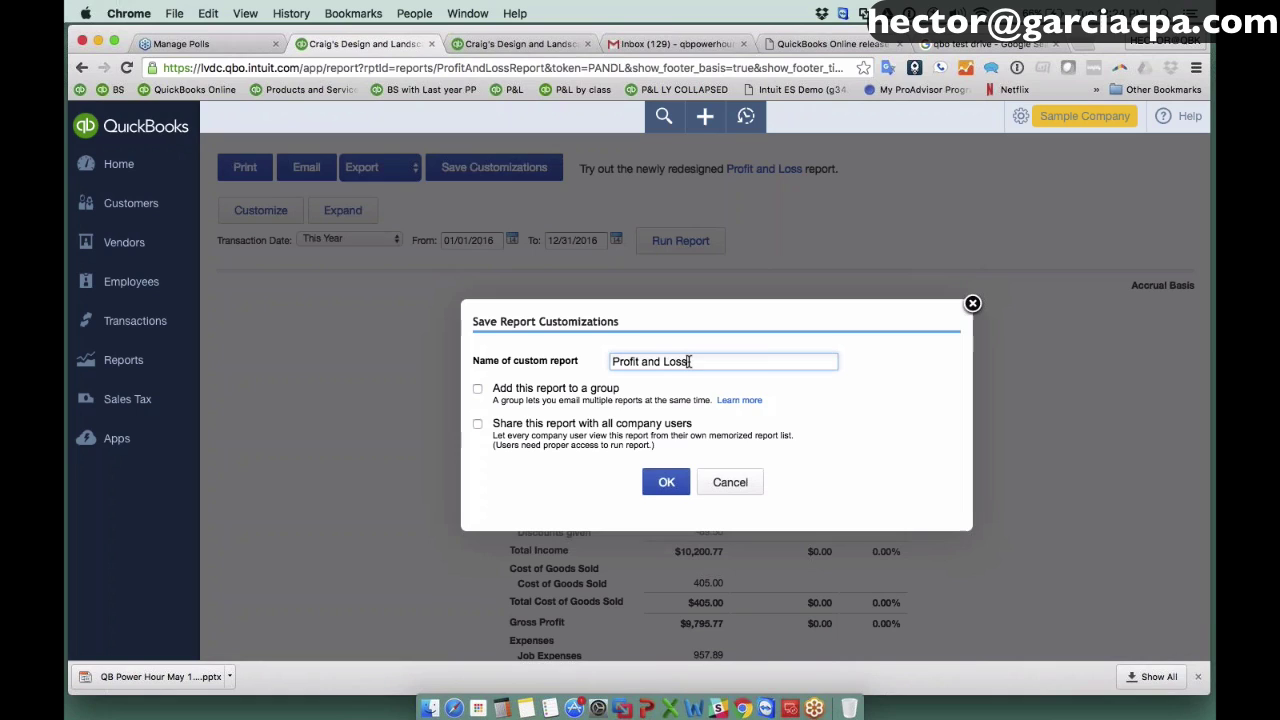
pyautogui.click(688, 361)
pyautogui.write('with PY % Chan')
pyautogui.press('BackSpace')
pyautogui.write('ge')
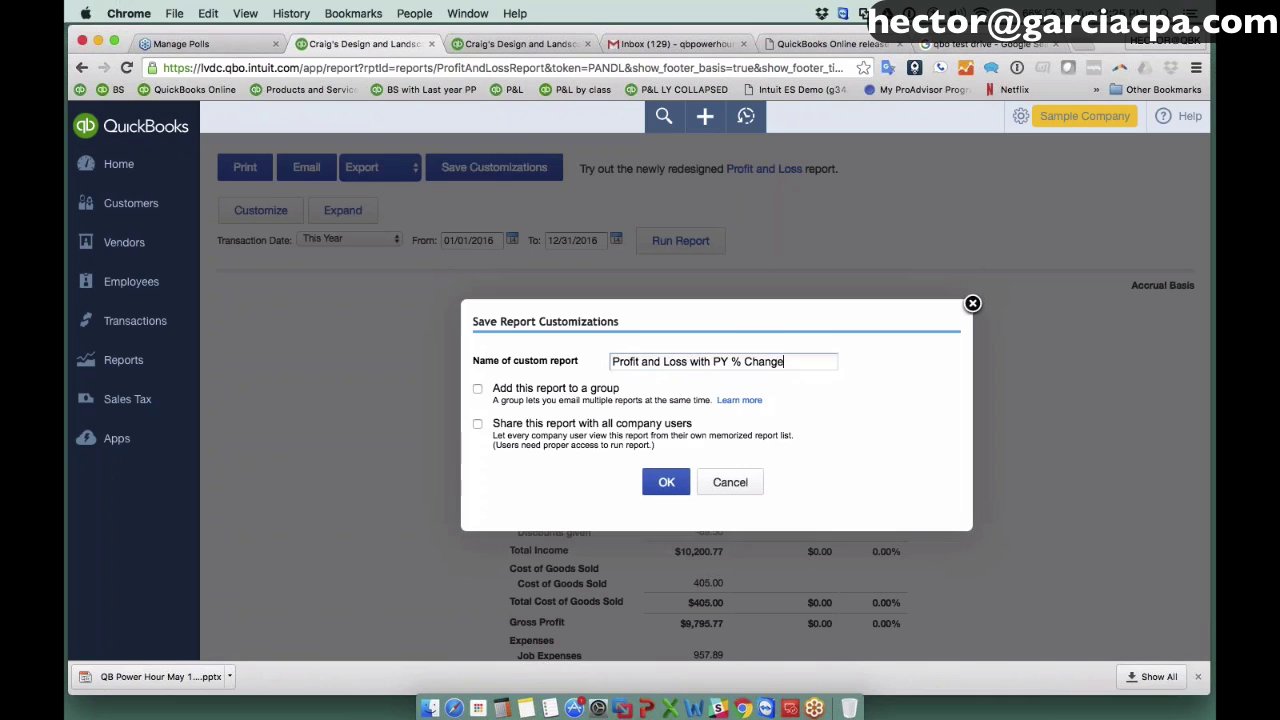
# Put it in the Monthly group, share with all users, and save.
pyautogui.click(477, 391)
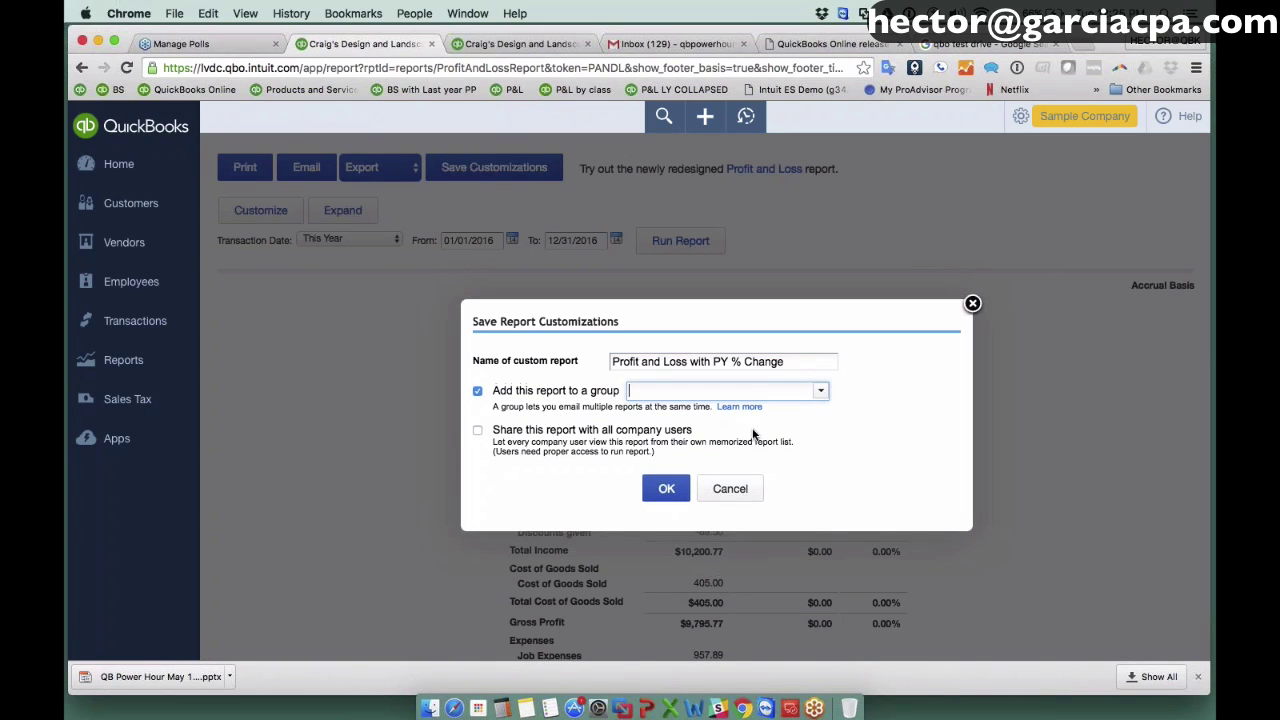
pyautogui.click(820, 391)
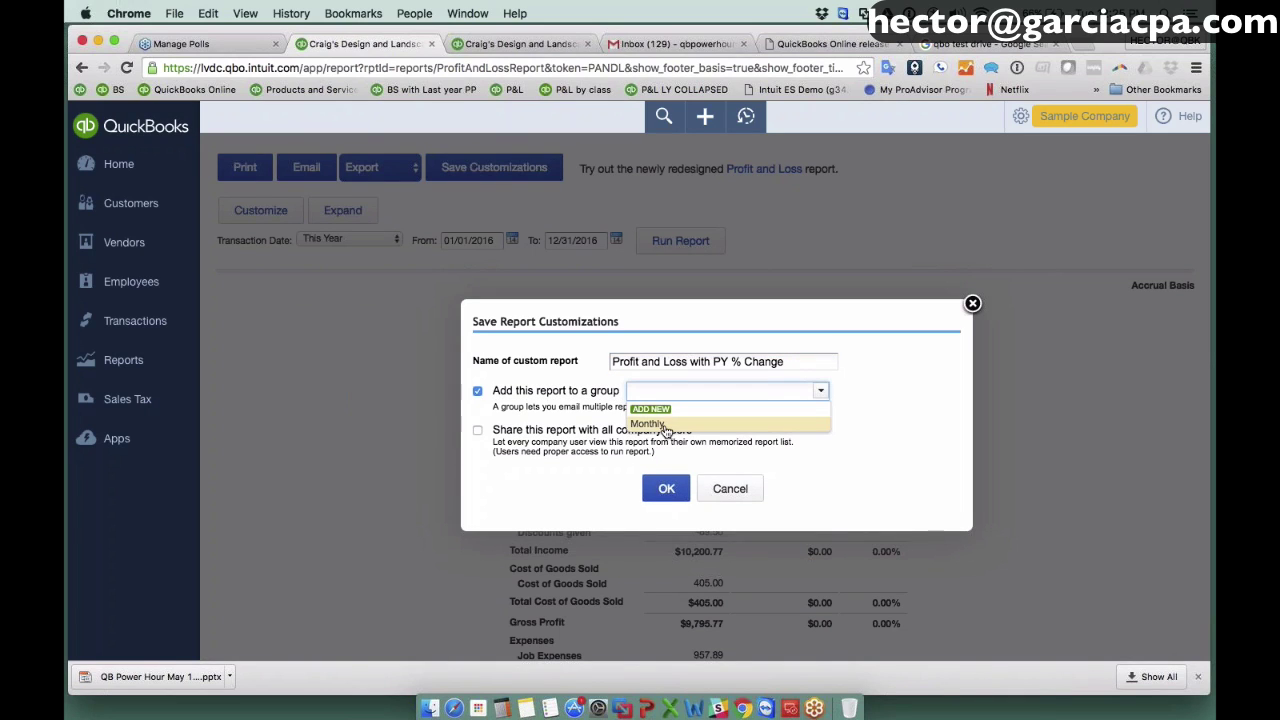
pyautogui.click(647, 424)
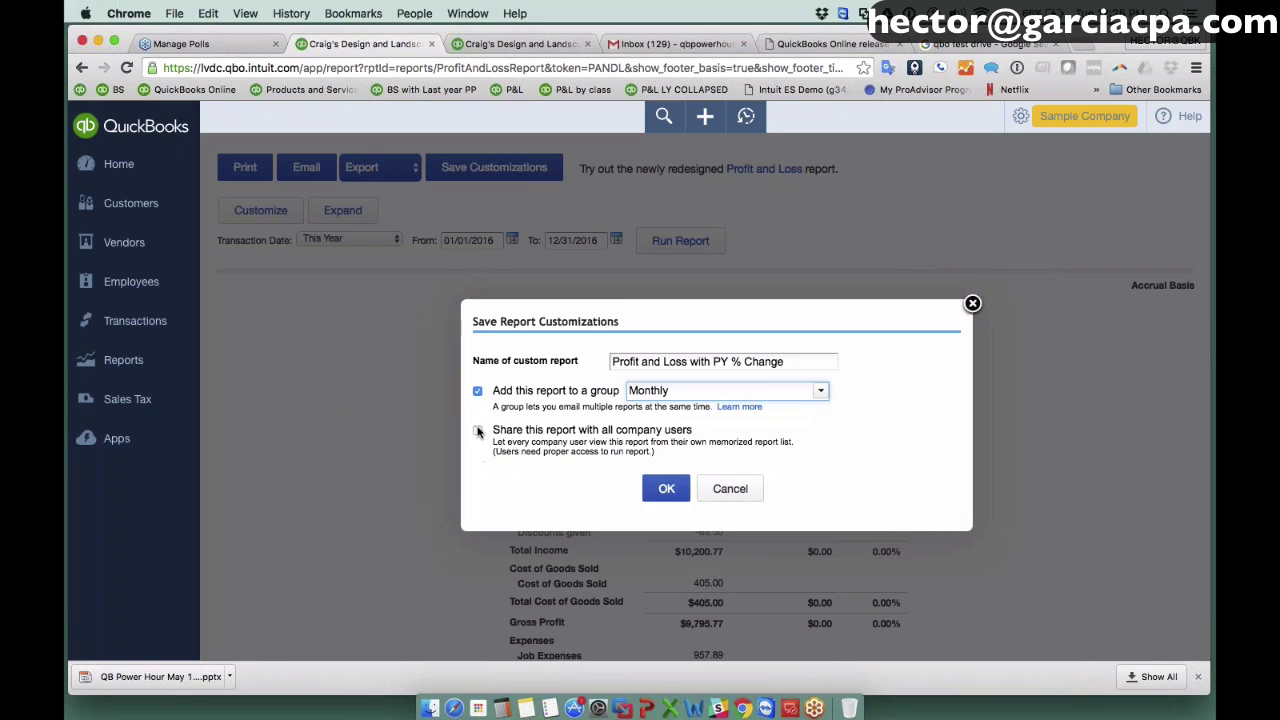
pyautogui.click(477, 431)
pyautogui.click(678, 496)
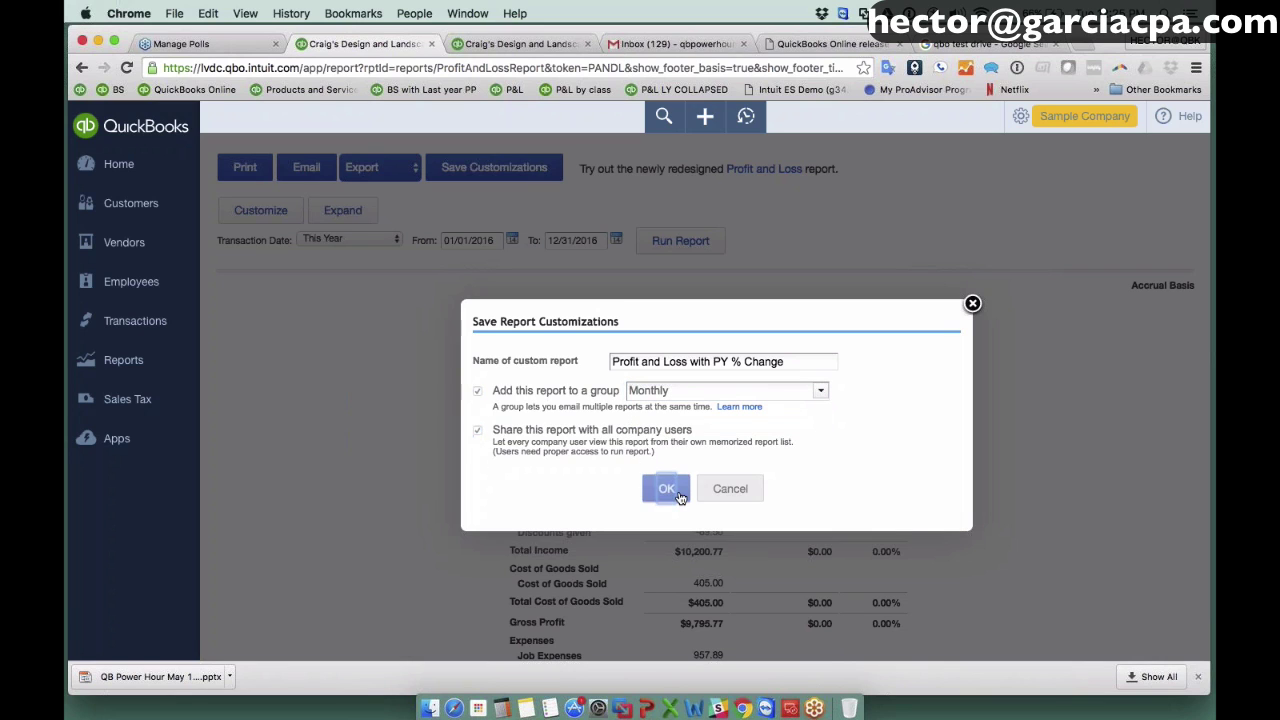
# Open the Reconcile tool from the gear menu.
pyautogui.scroll(-4, 578, 638)
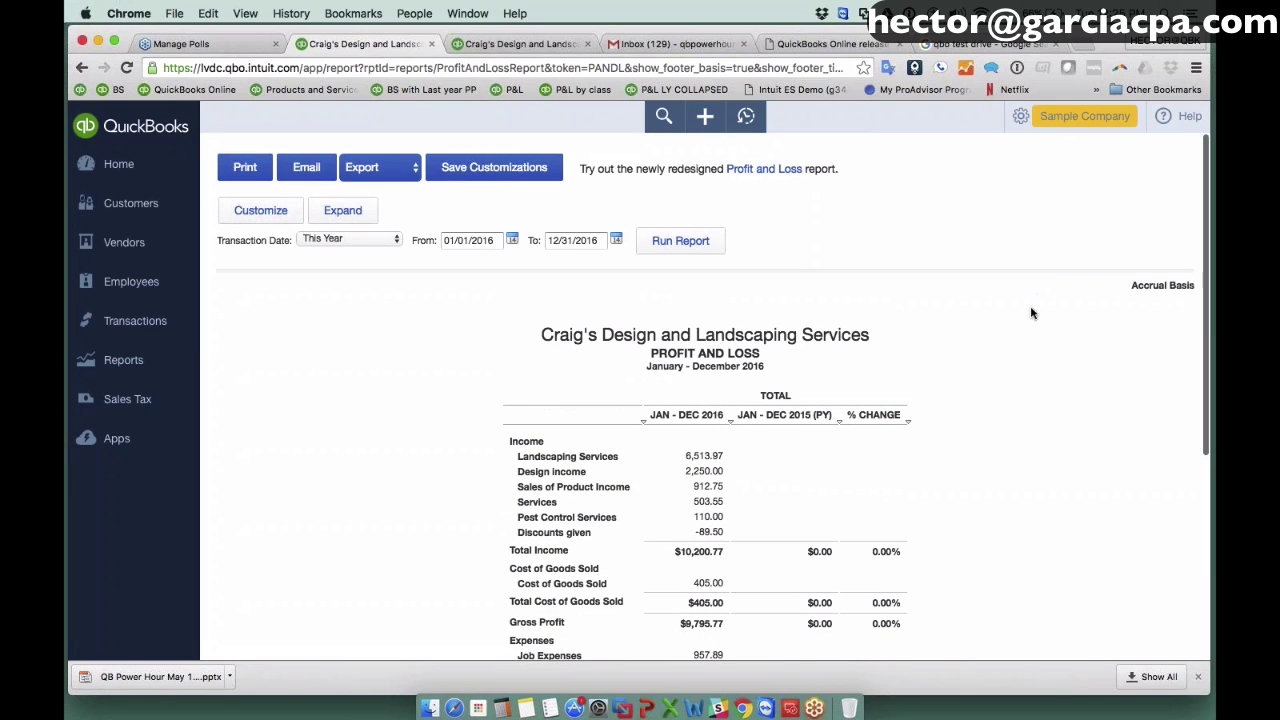
pyautogui.click(1075, 116)
pyautogui.click(932, 296)
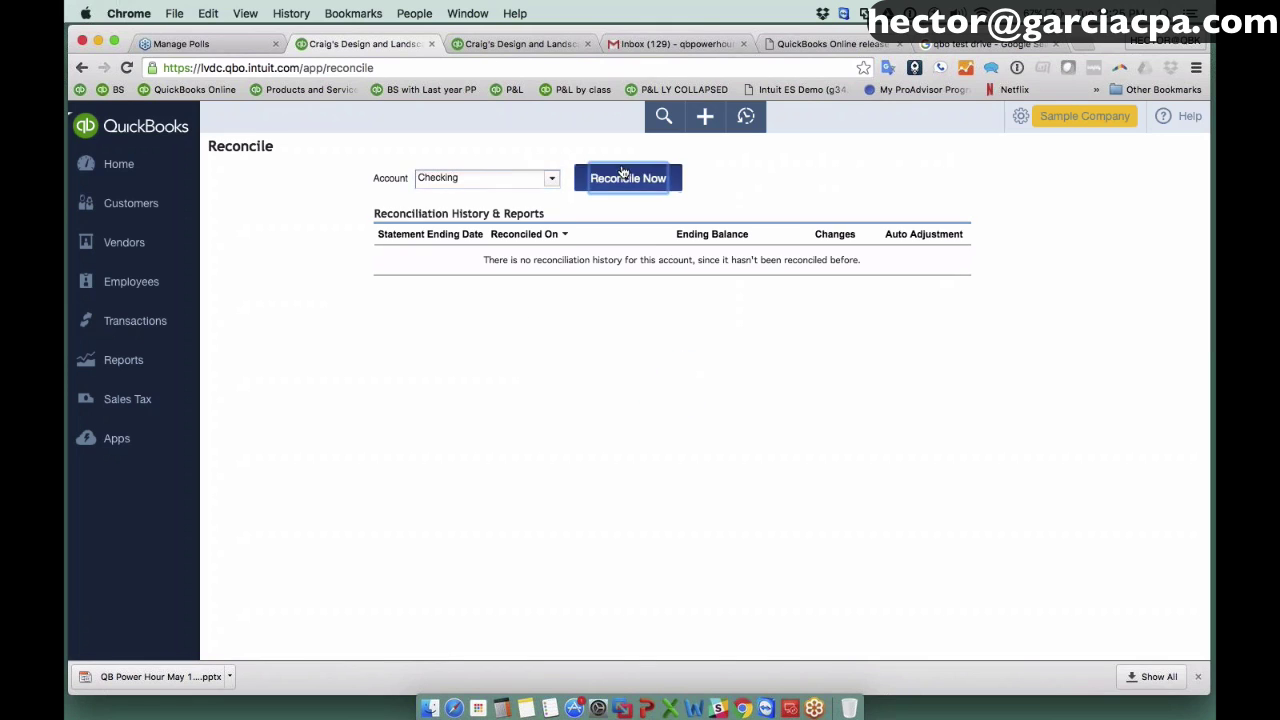
# Start a Checking reconciliation with statement date 04/30/2016 and 4,500.00 ending balance.
pyautogui.click(623, 172)
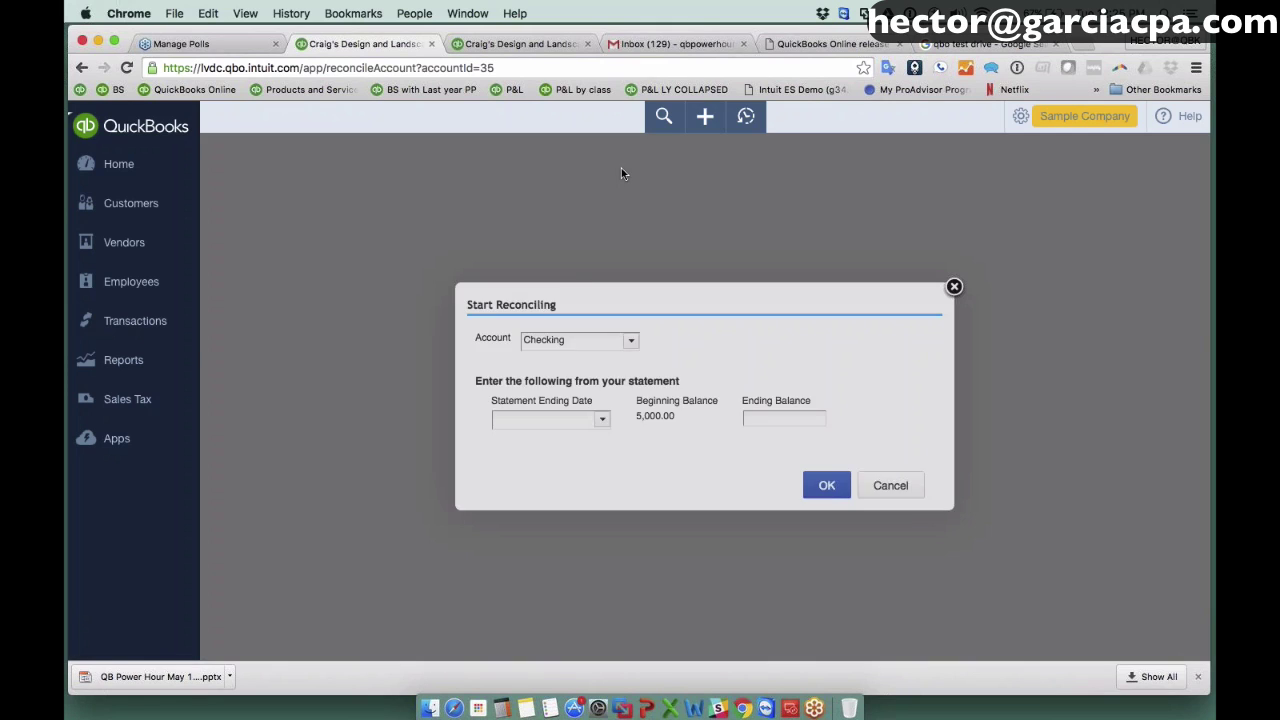
pyautogui.click(601, 419)
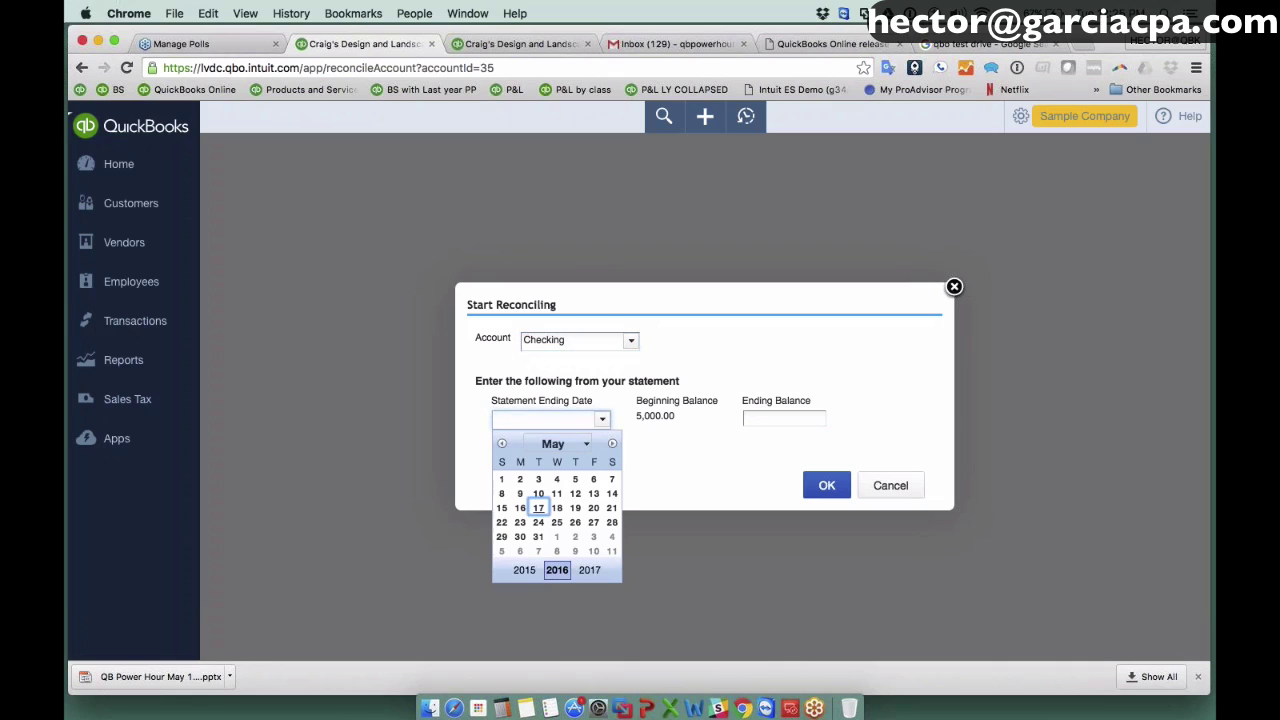
pyautogui.click(503, 446)
pyautogui.click(612, 538)
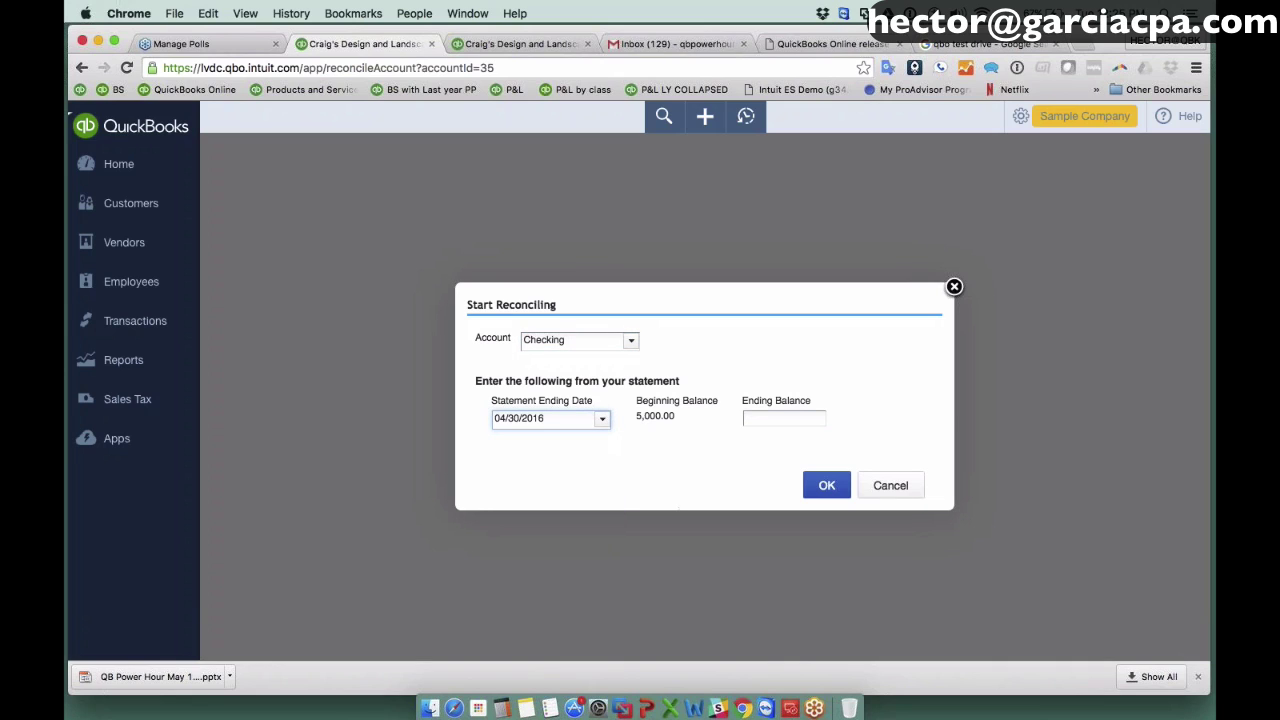
pyautogui.click(760, 417)
pyautogui.click(826, 485)
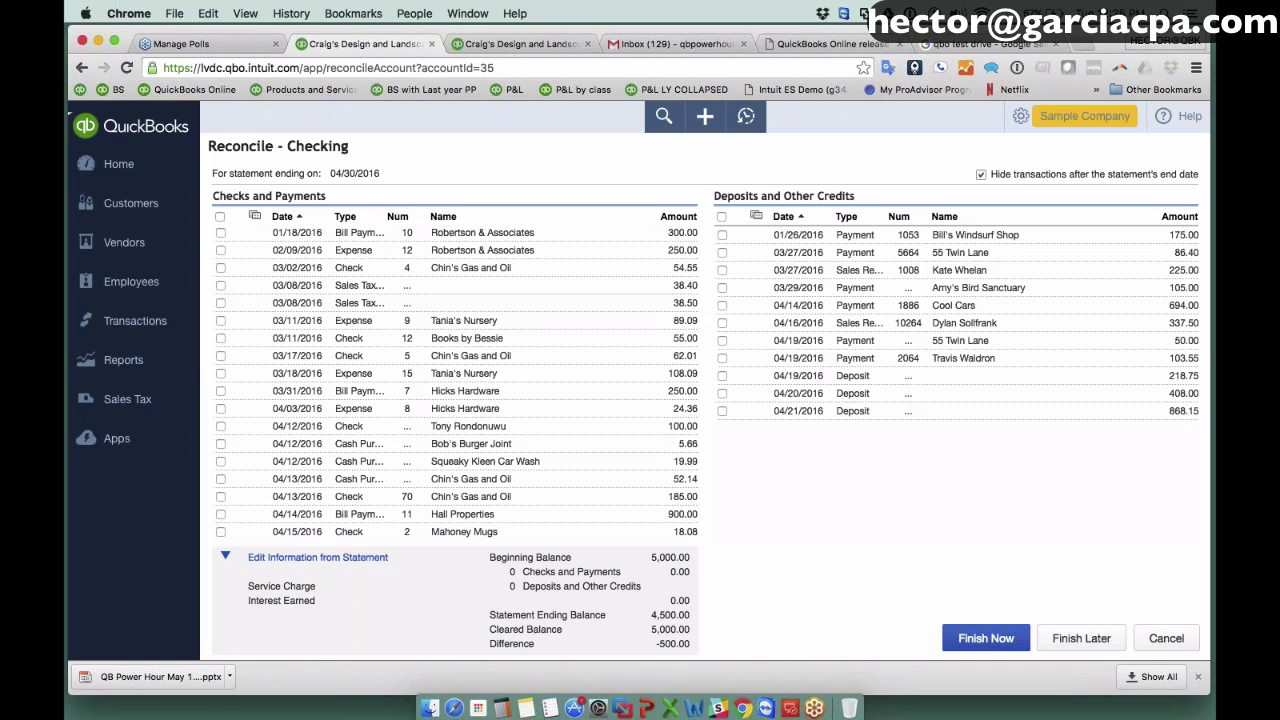
# Clear all deposits and payments, finish, and post the 2,399.00 adjustment.
pyautogui.click(722, 216)
pyautogui.click(220, 216)
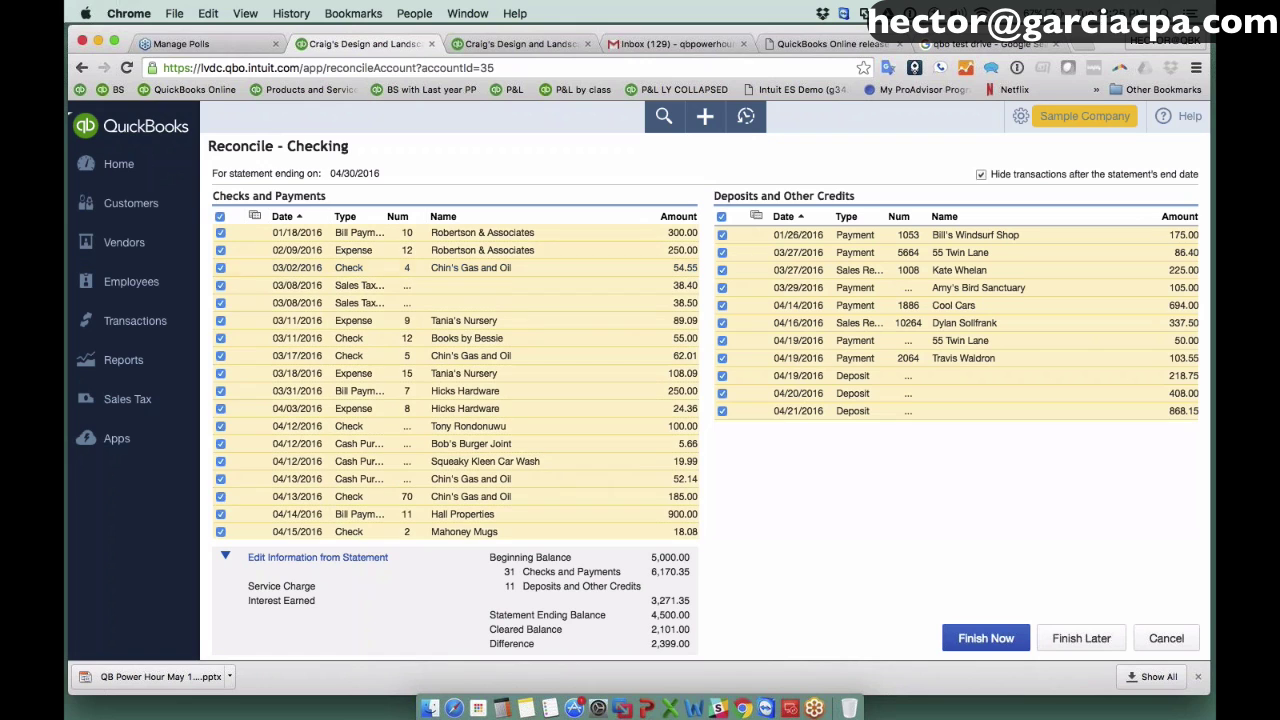
pyautogui.click(992, 643)
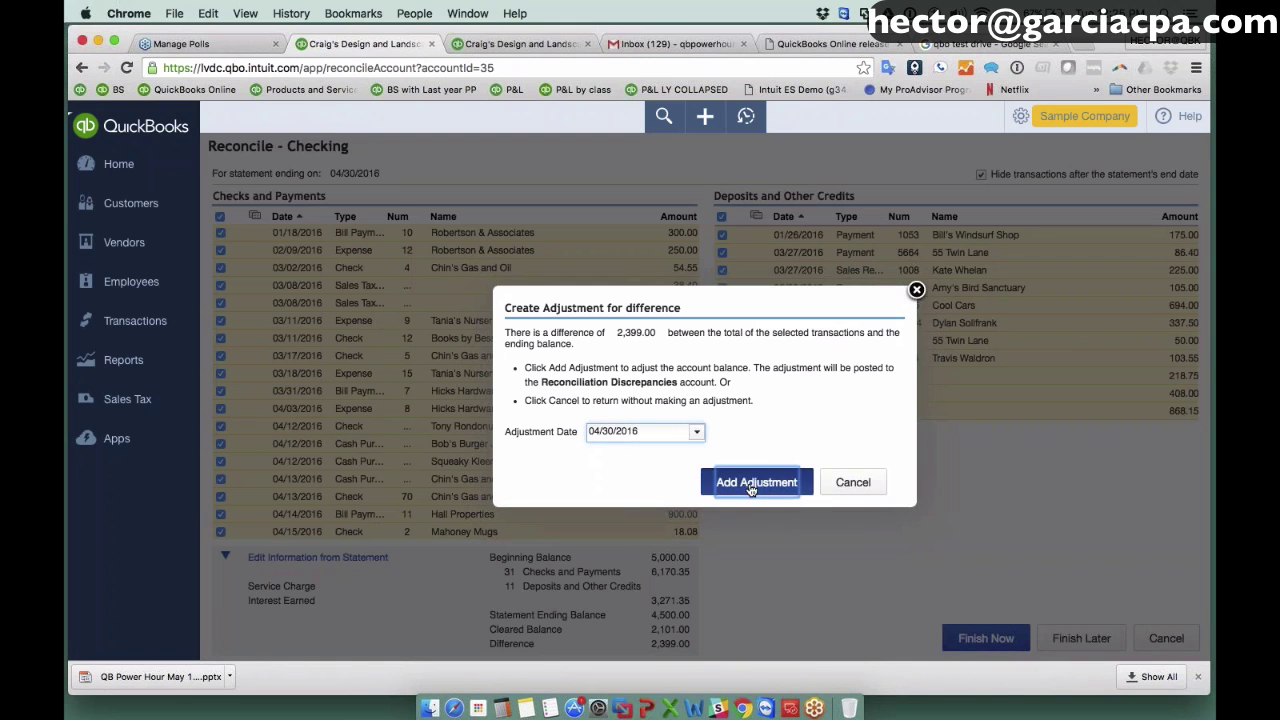
pyautogui.click(756, 484)
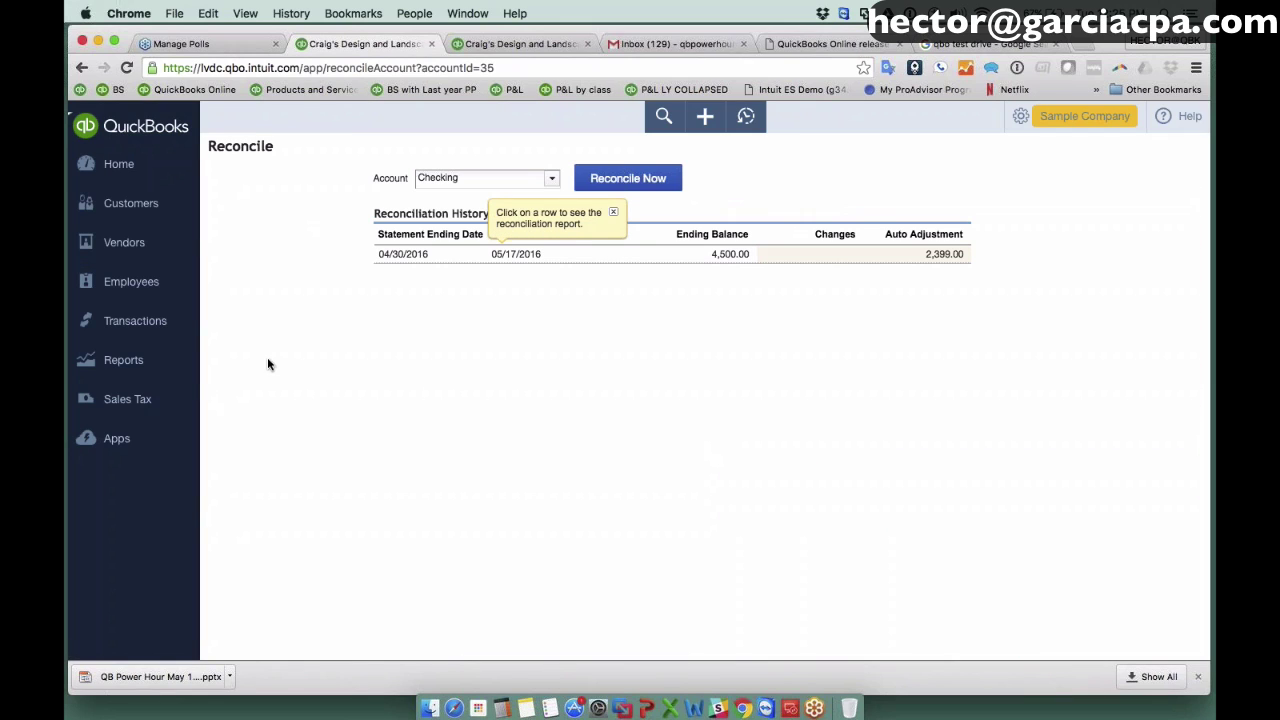
# Drill into the -2,399.00 Reconciliation Discrepancies amount on the Profit and Loss.
pyautogui.click(128, 362)
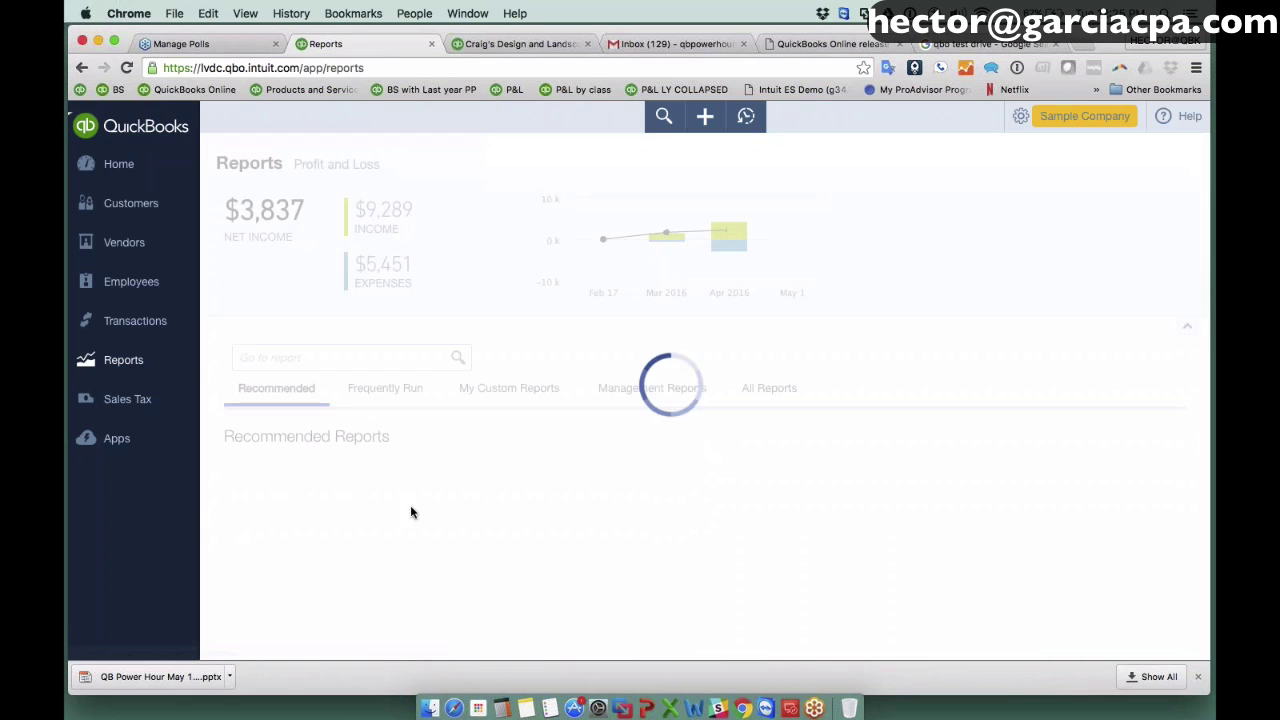
pyautogui.click(350, 546)
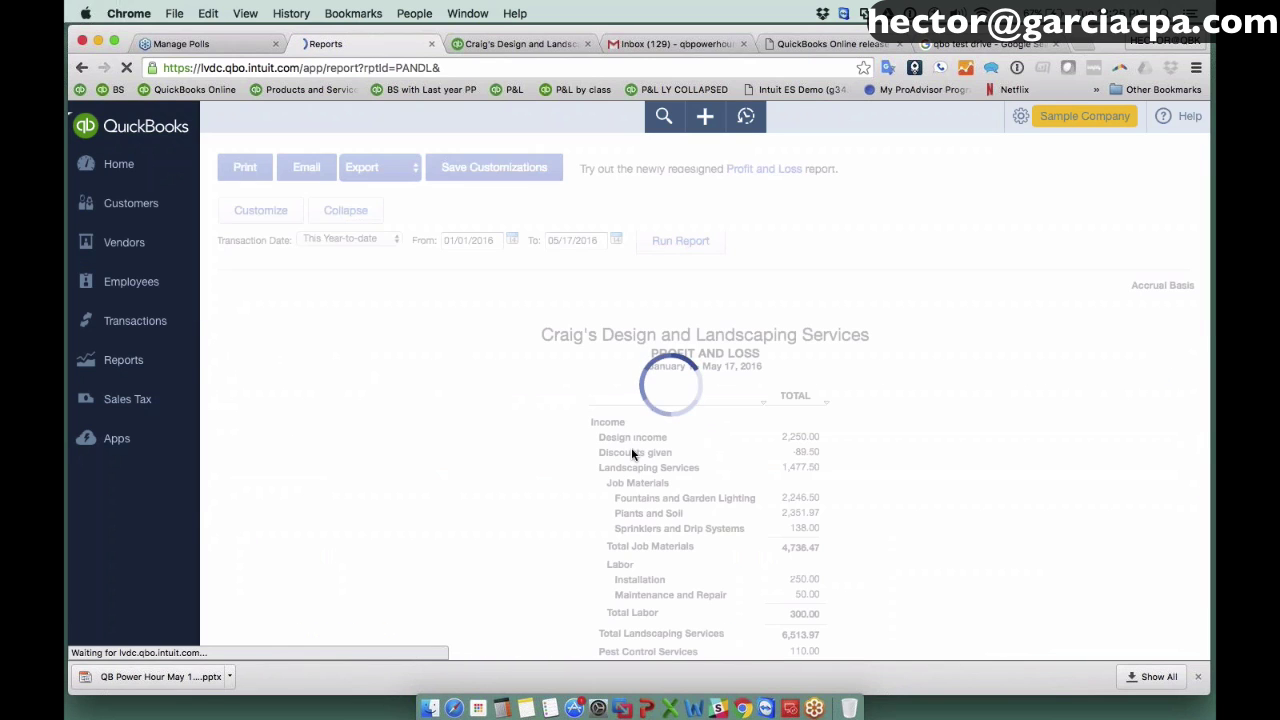
pyautogui.scroll(-10, 649, 450)
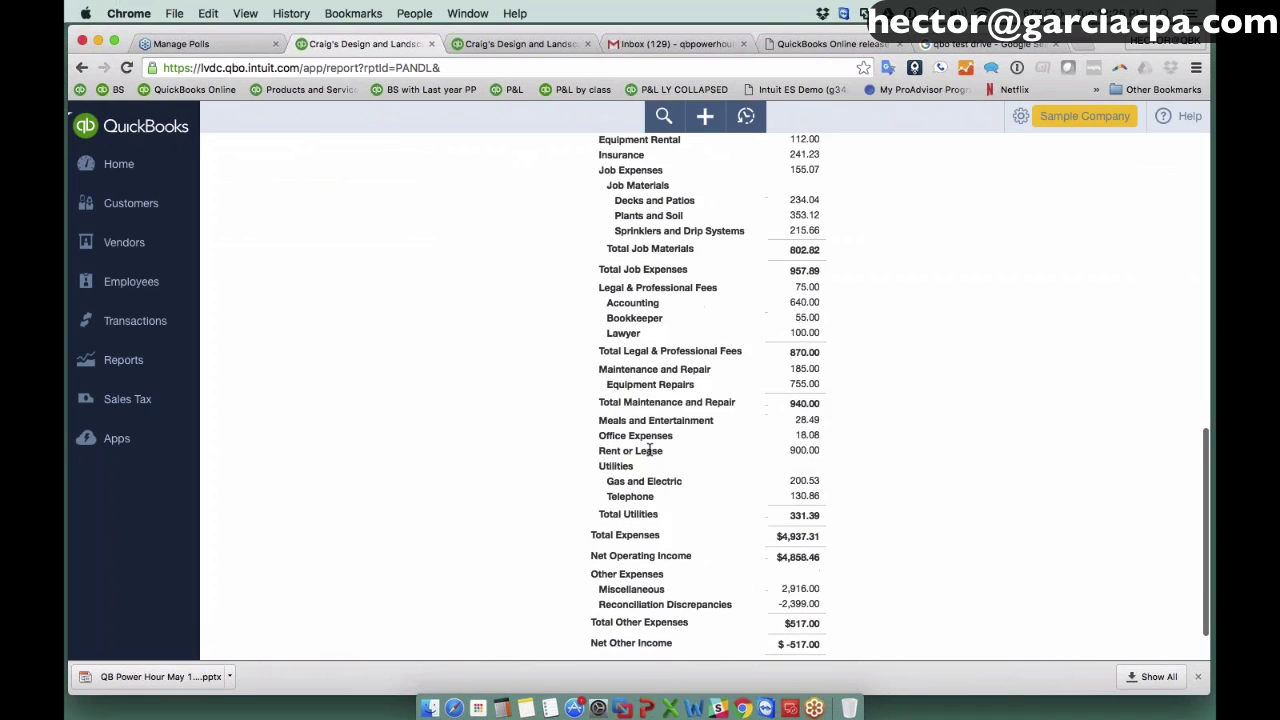
pyautogui.scroll(-2, 649, 450)
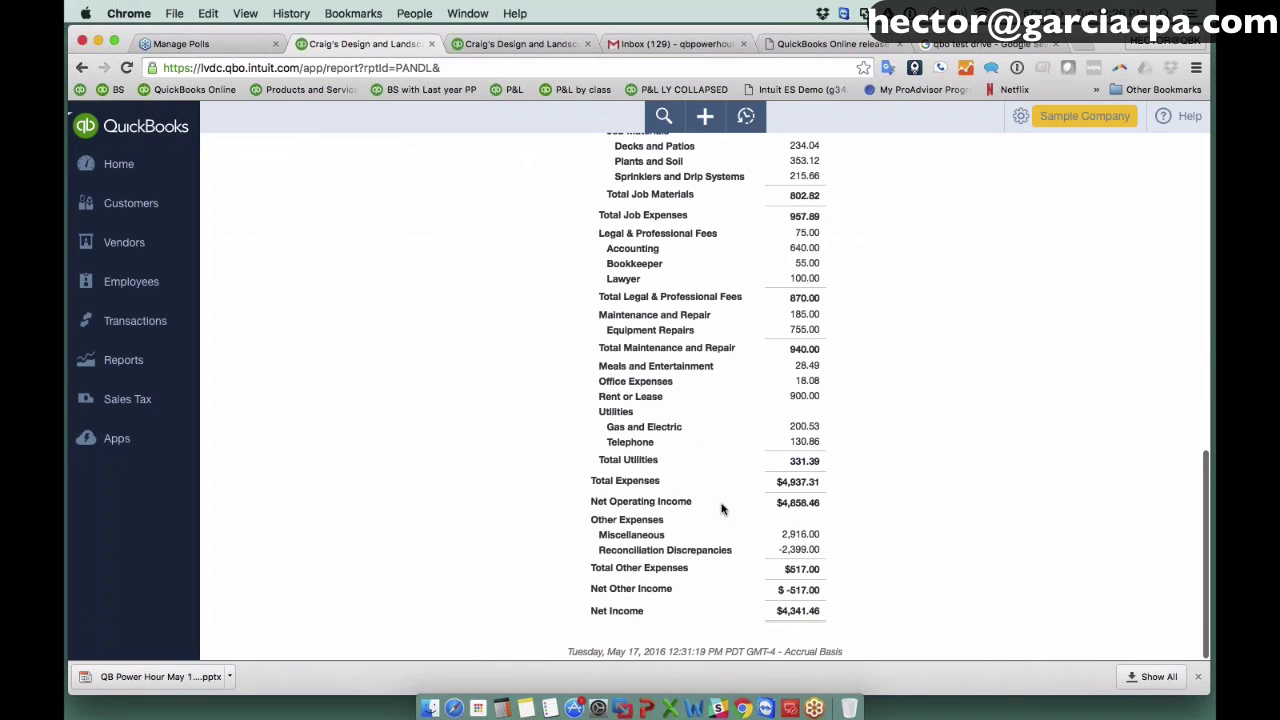
pyautogui.click(802, 550)
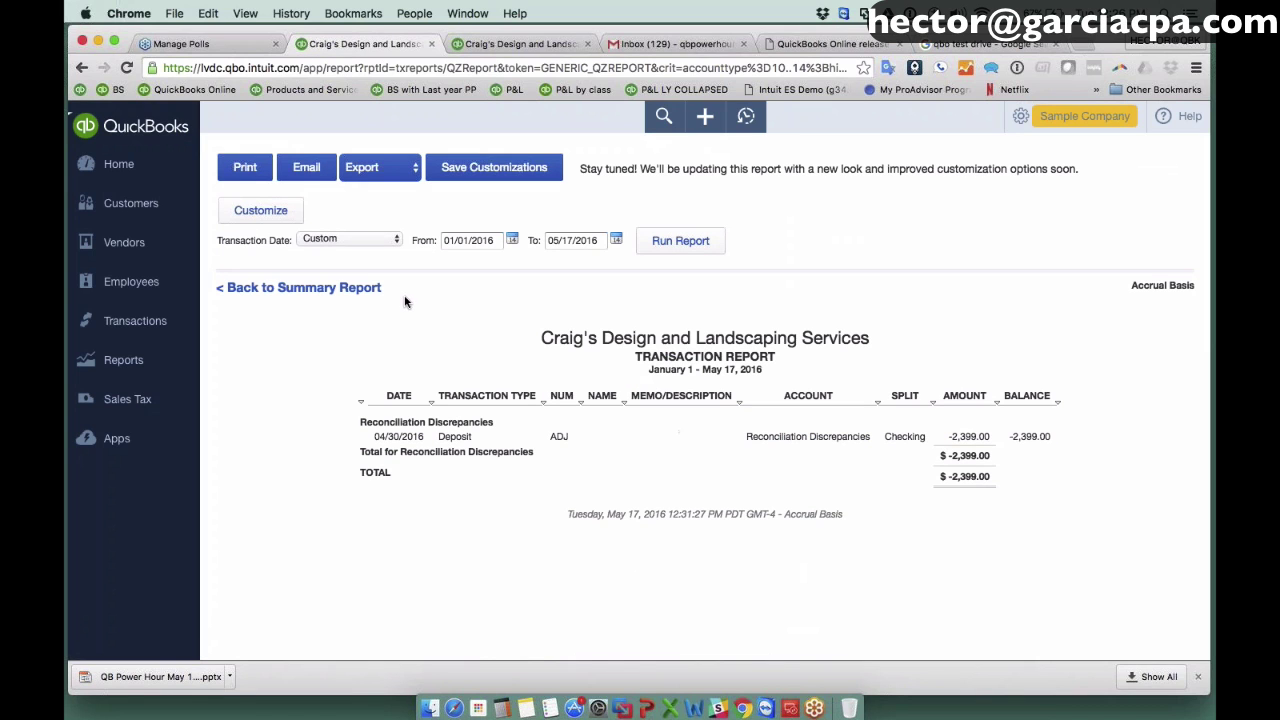
# Rerun the transaction report for All Dates.
pyautogui.click(342, 242)
pyautogui.click(337, 225)
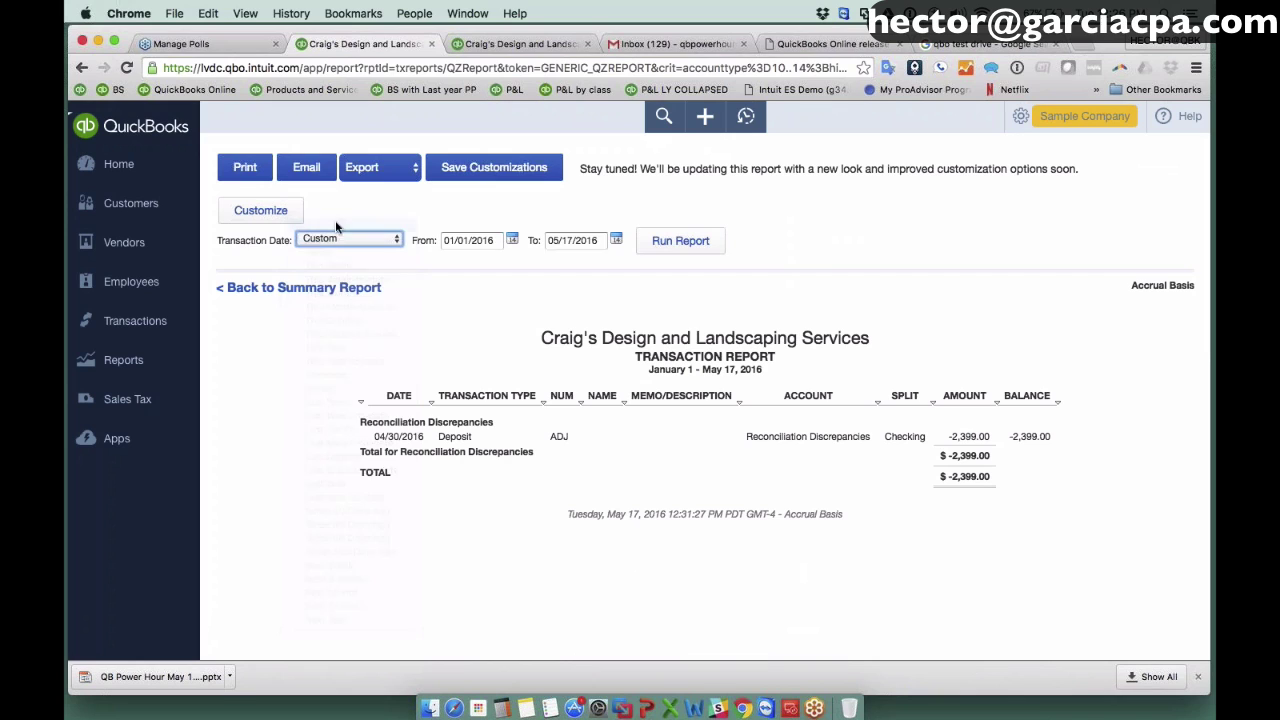
pyautogui.click(681, 241)
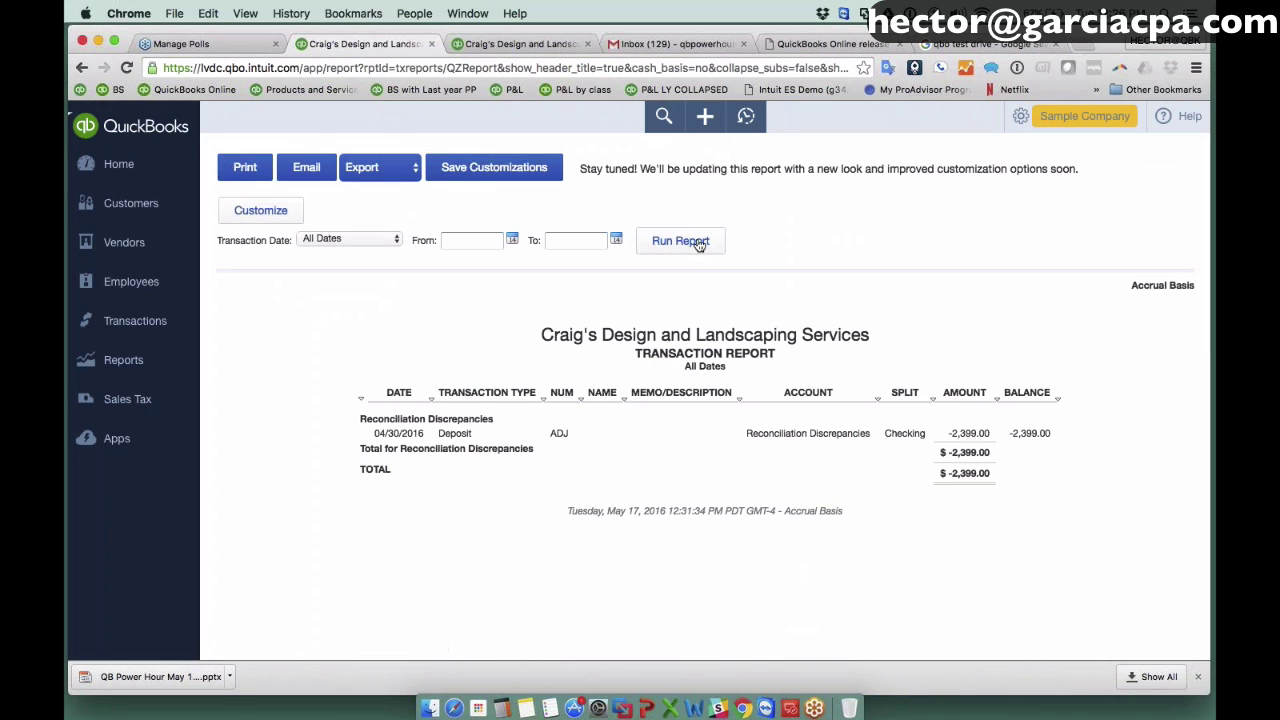
# Rename the custom report to 'Recon Discrepancy'.
pyautogui.click(494, 167)
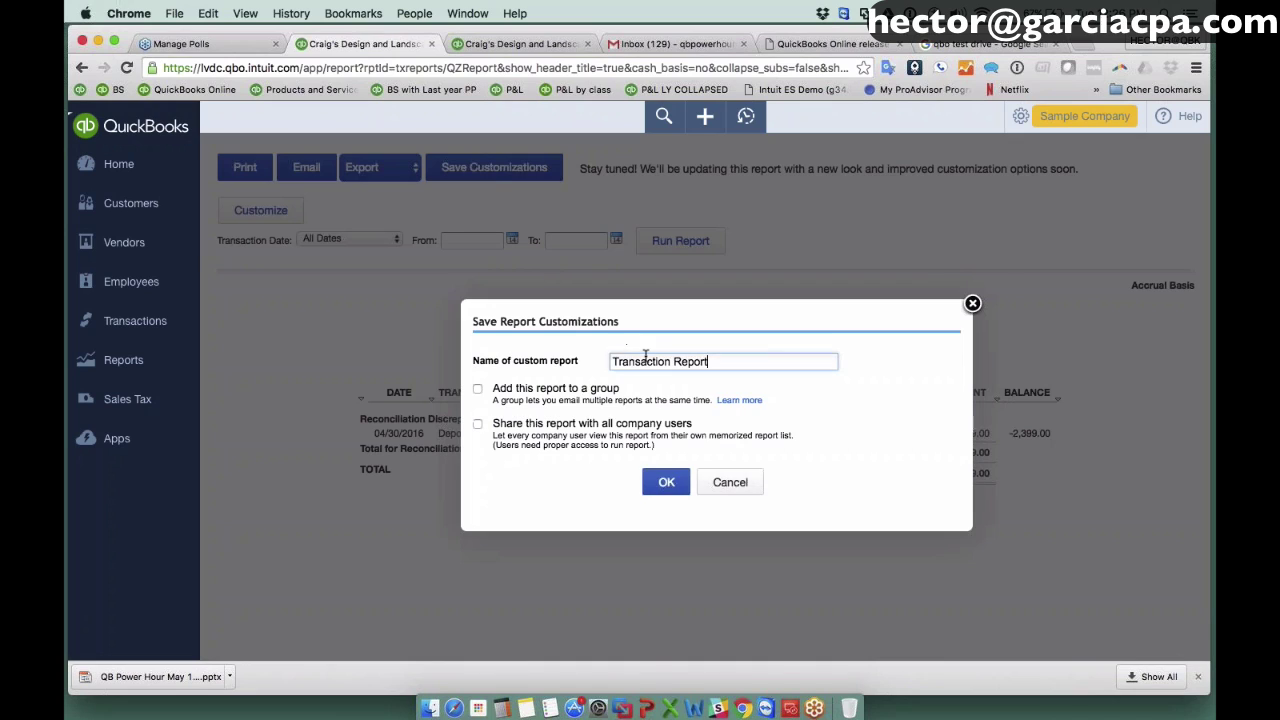
pyautogui.moveTo(723, 361); pyautogui.dragTo(537, 363)
pyautogui.write('R')
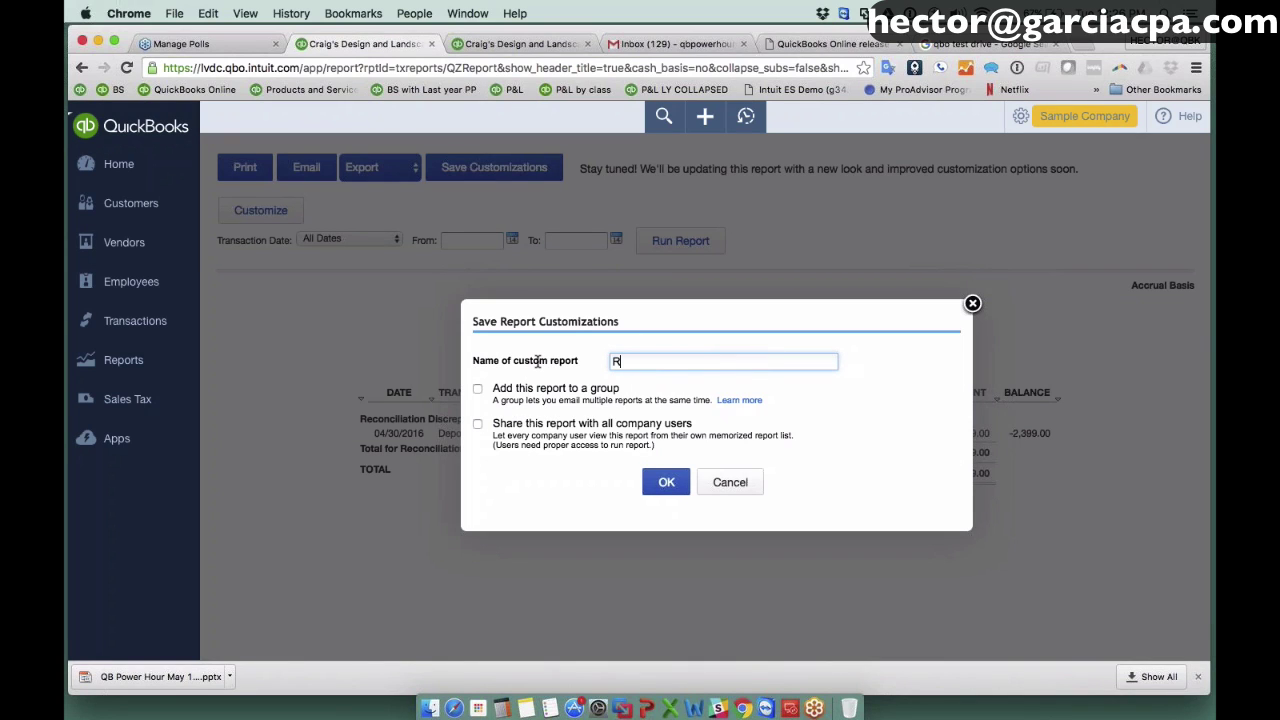
pyautogui.write('econ Discrep')
pyautogui.write('a')
pyautogui.press('BackSpace')
pyautogui.write('epancy')
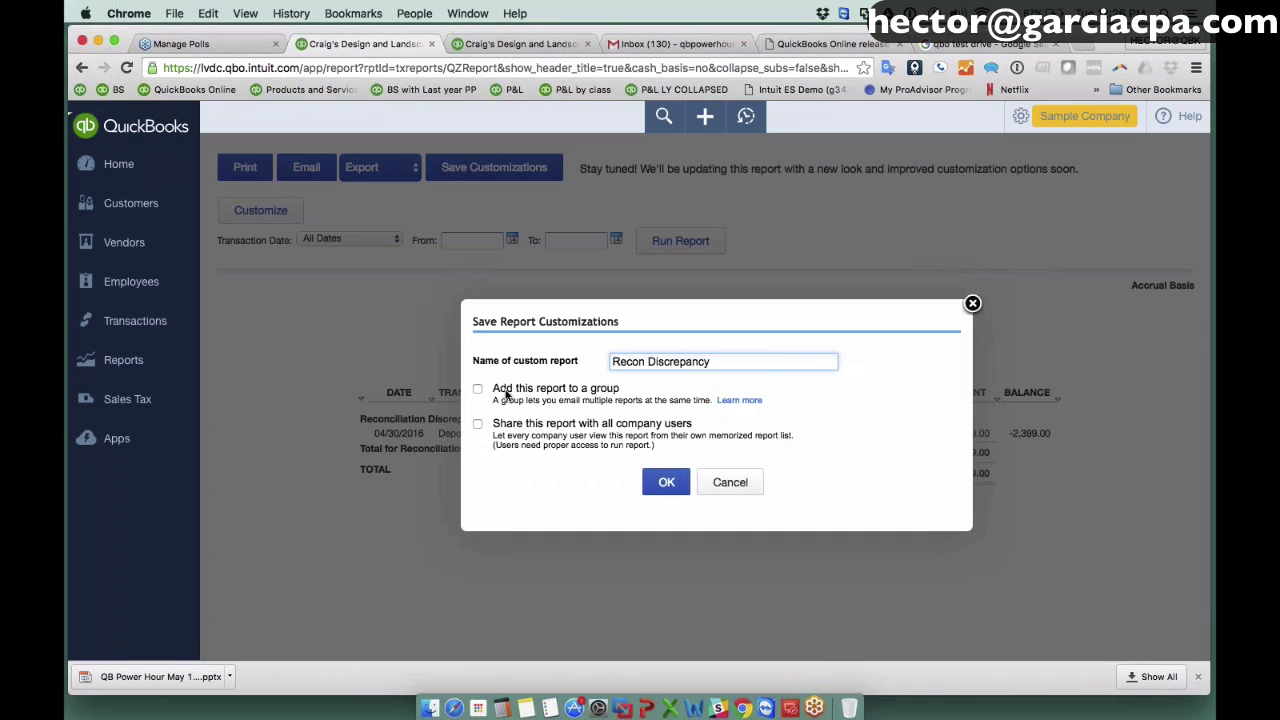
# Add it to the Monthly group, save, and return to the Reports overview.
pyautogui.click(506, 393)
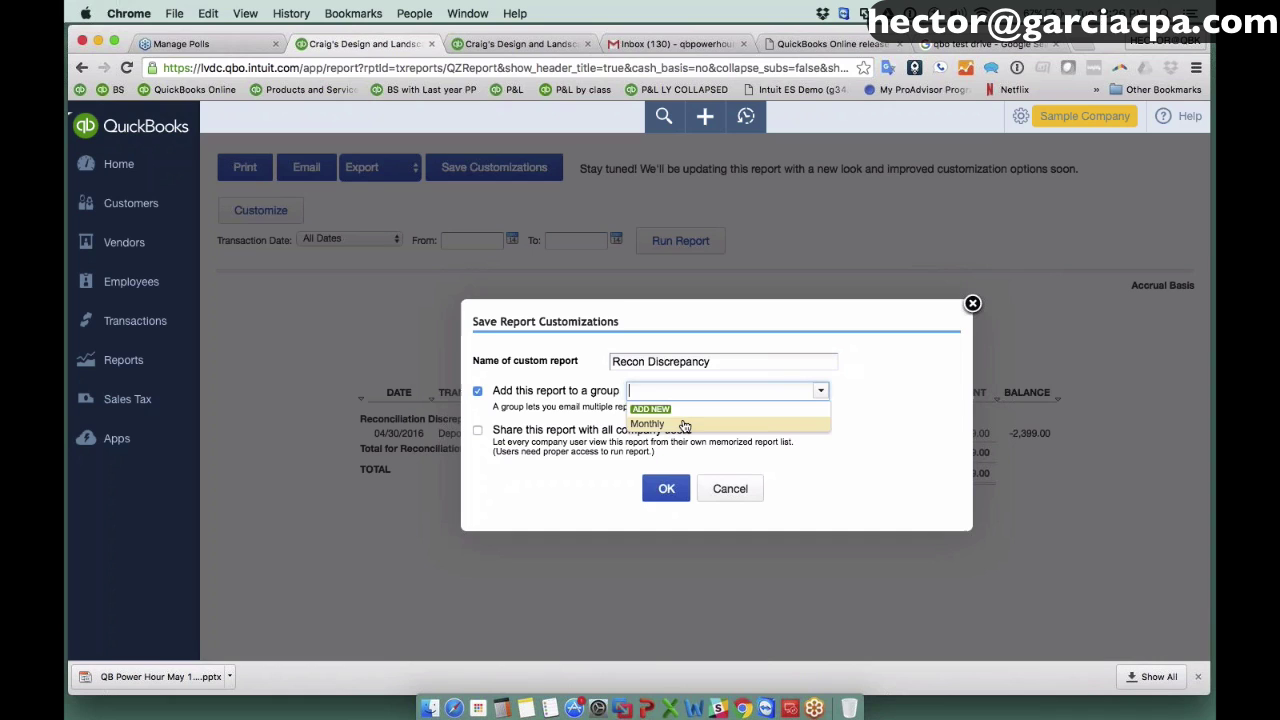
pyautogui.click(684, 426)
pyautogui.click(664, 489)
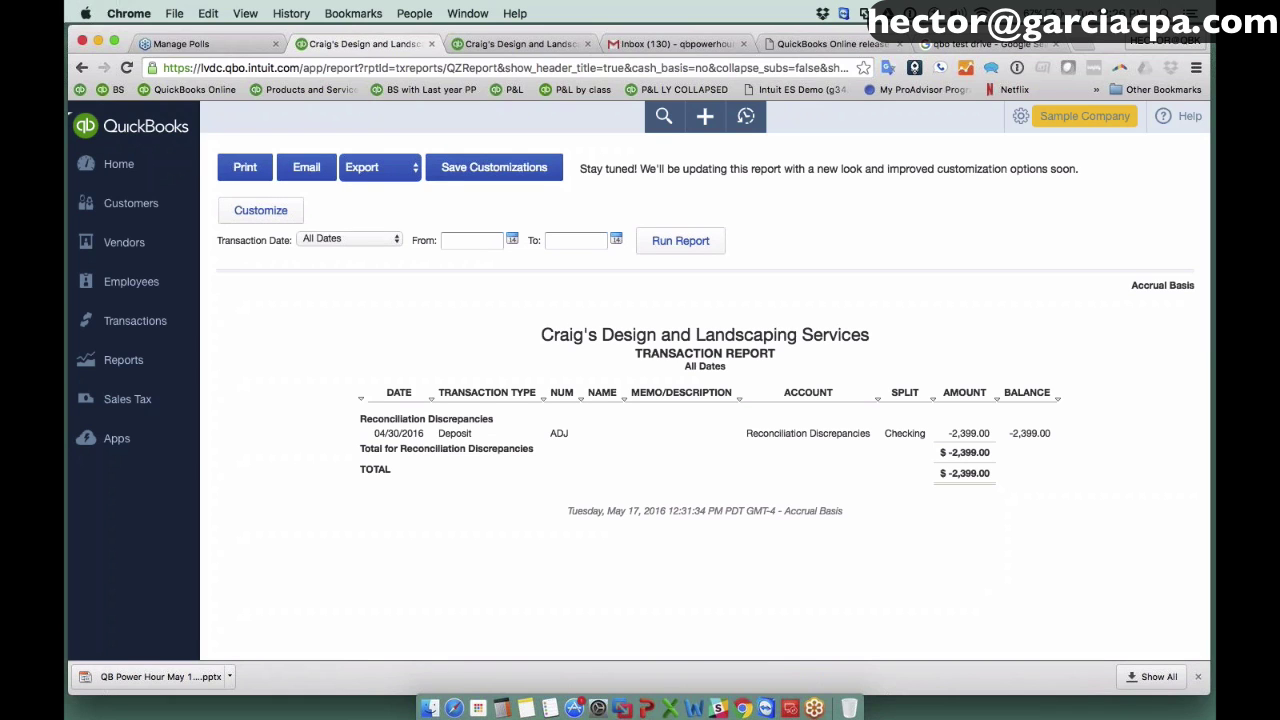
pyautogui.click(92, 364)
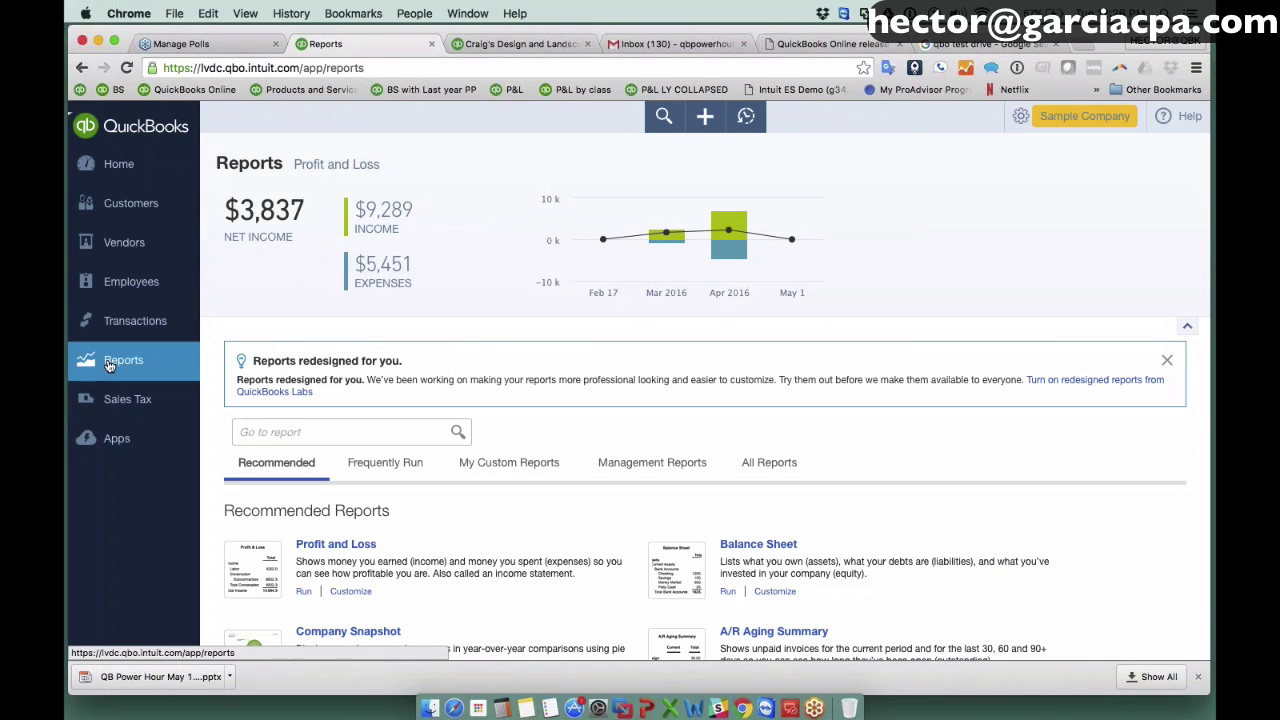
# Edit the Monthly group from the My Custom Reports list.
pyautogui.click(494, 466)
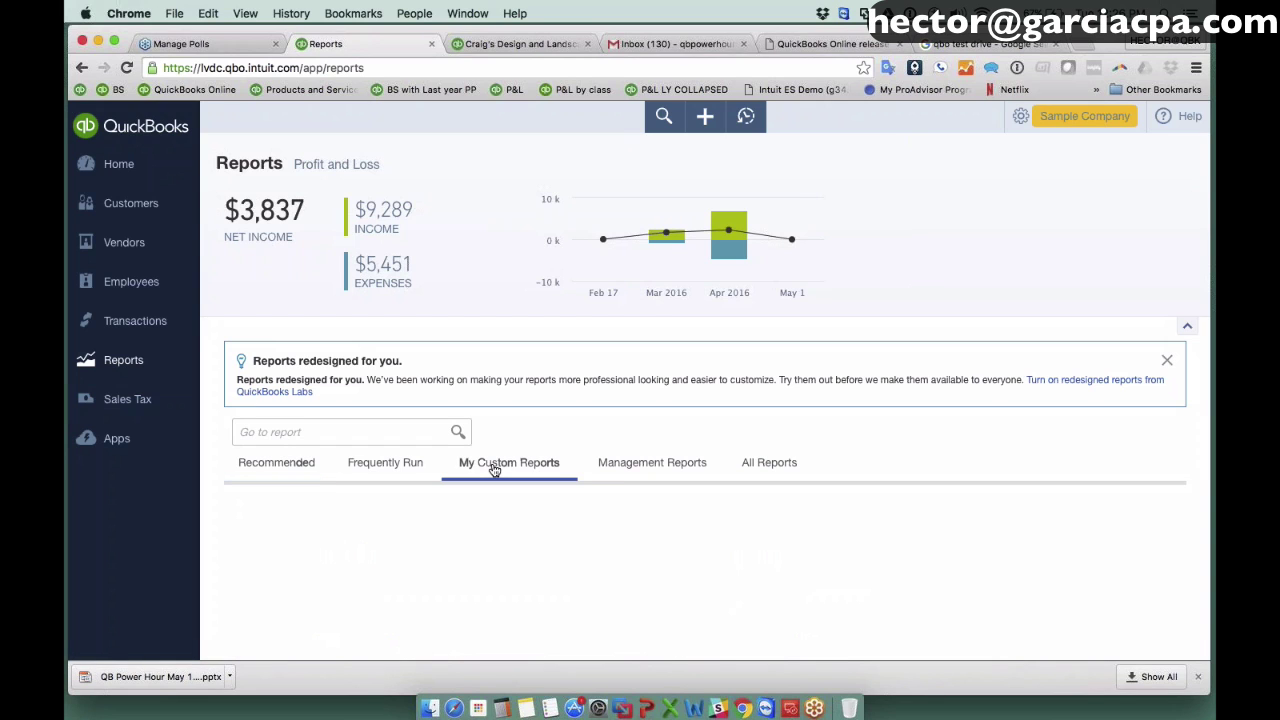
pyautogui.scroll(-2, 494, 470)
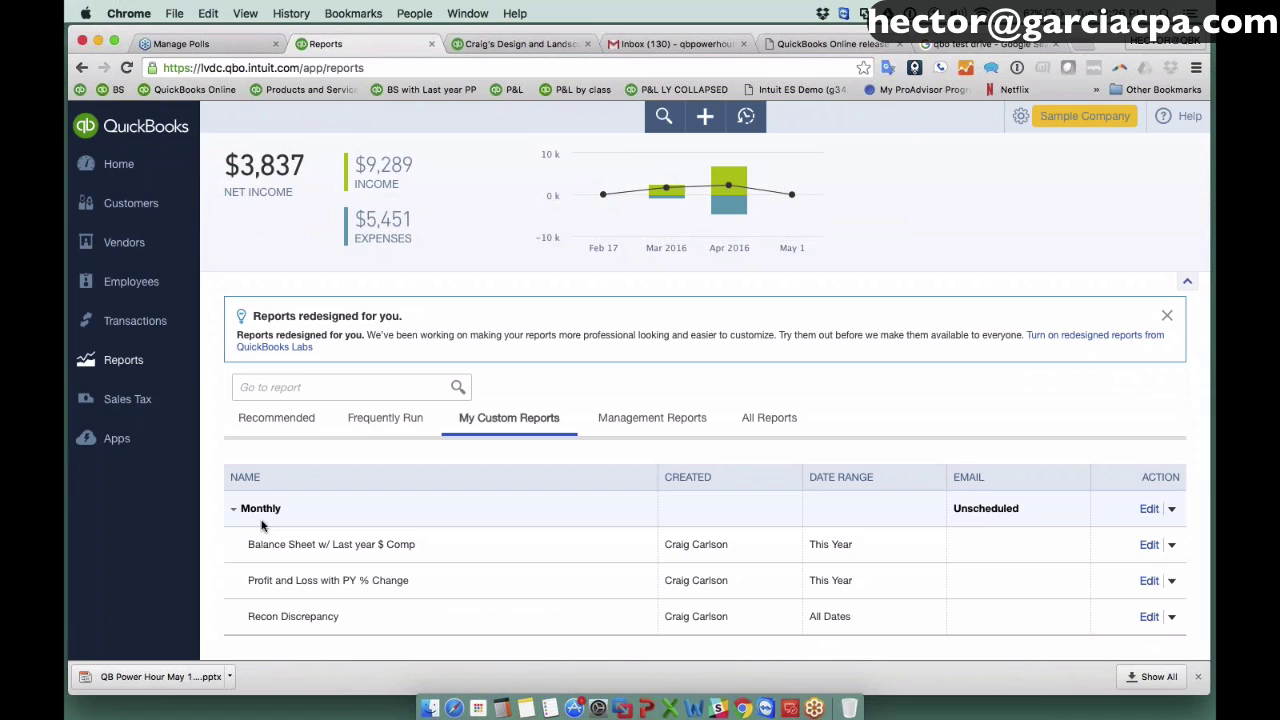
pyautogui.click(1172, 508)
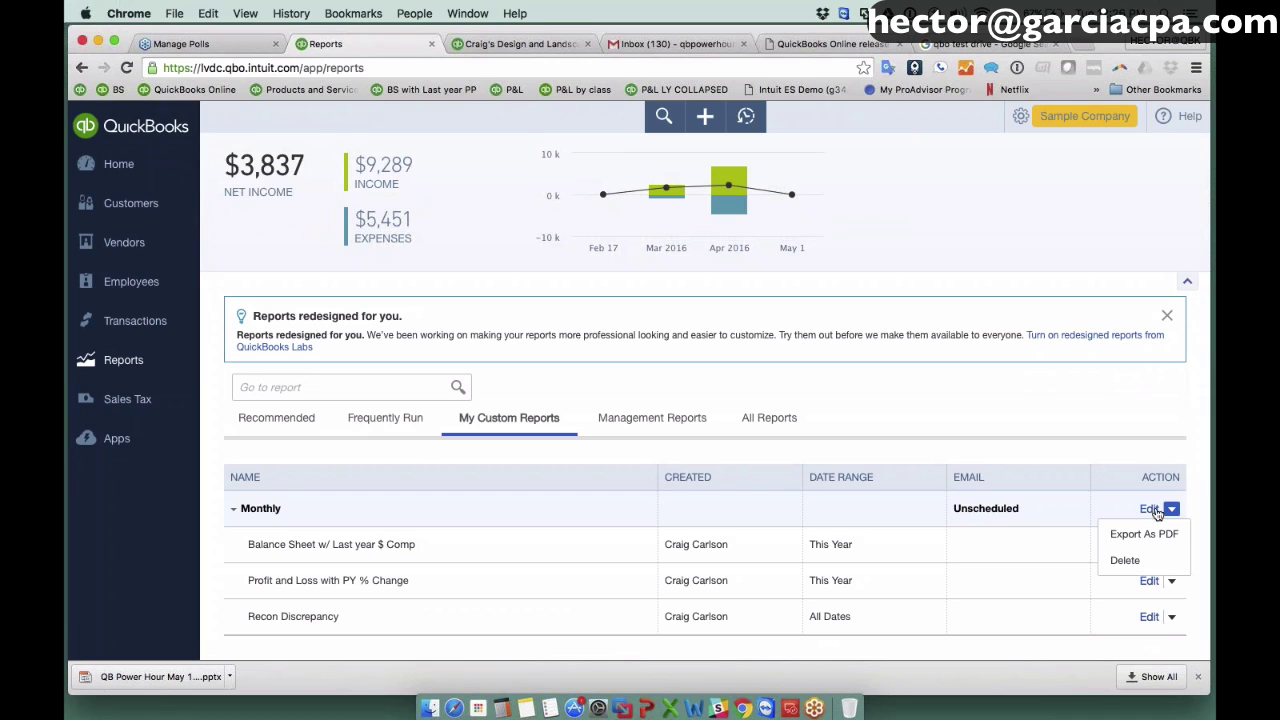
pyautogui.click(1152, 510)
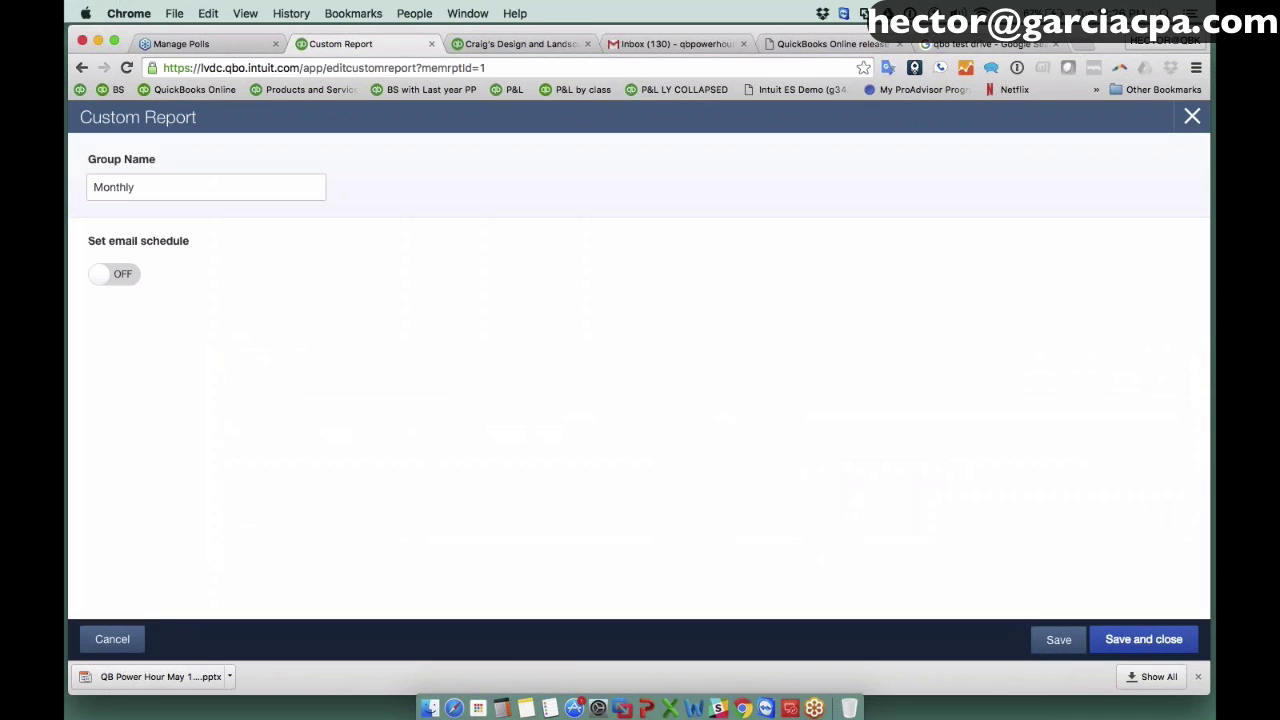
# Turn on the group's email schedule, repeating monthly, every 1 month, on the 6th.
pyautogui.click(110, 276)
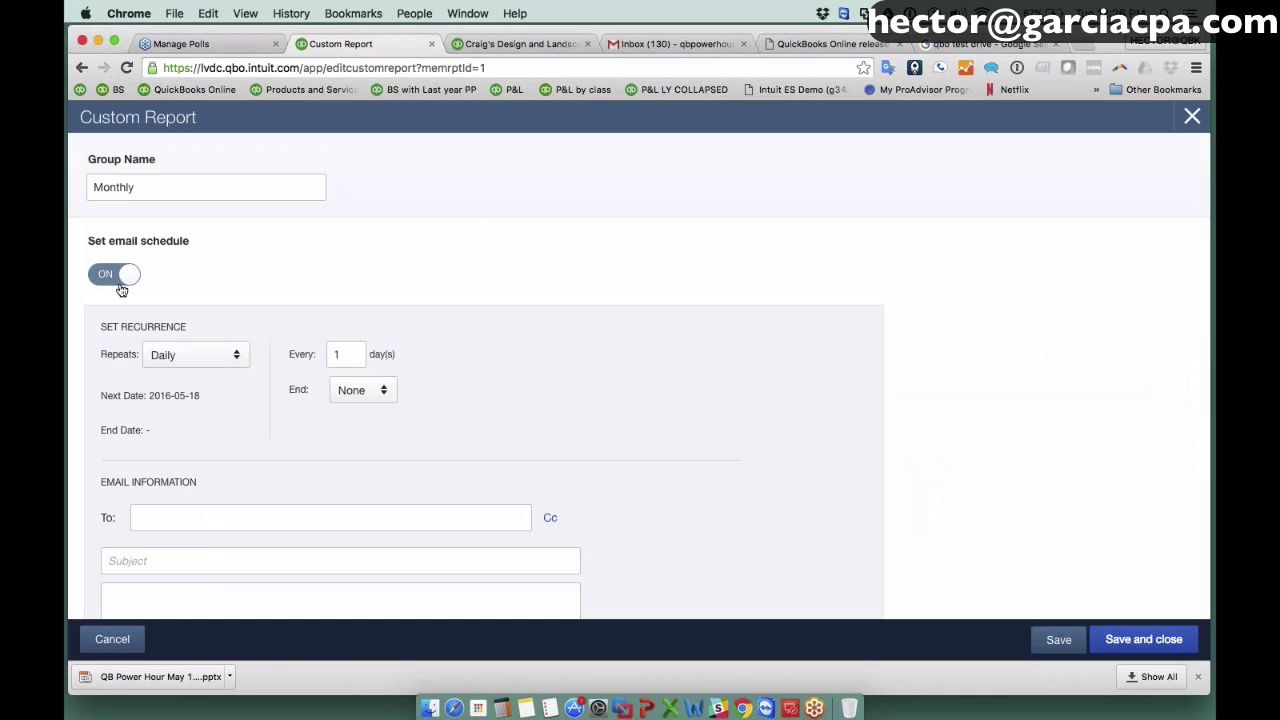
pyautogui.scroll(-2, 480, 400)
pyautogui.click(205, 240)
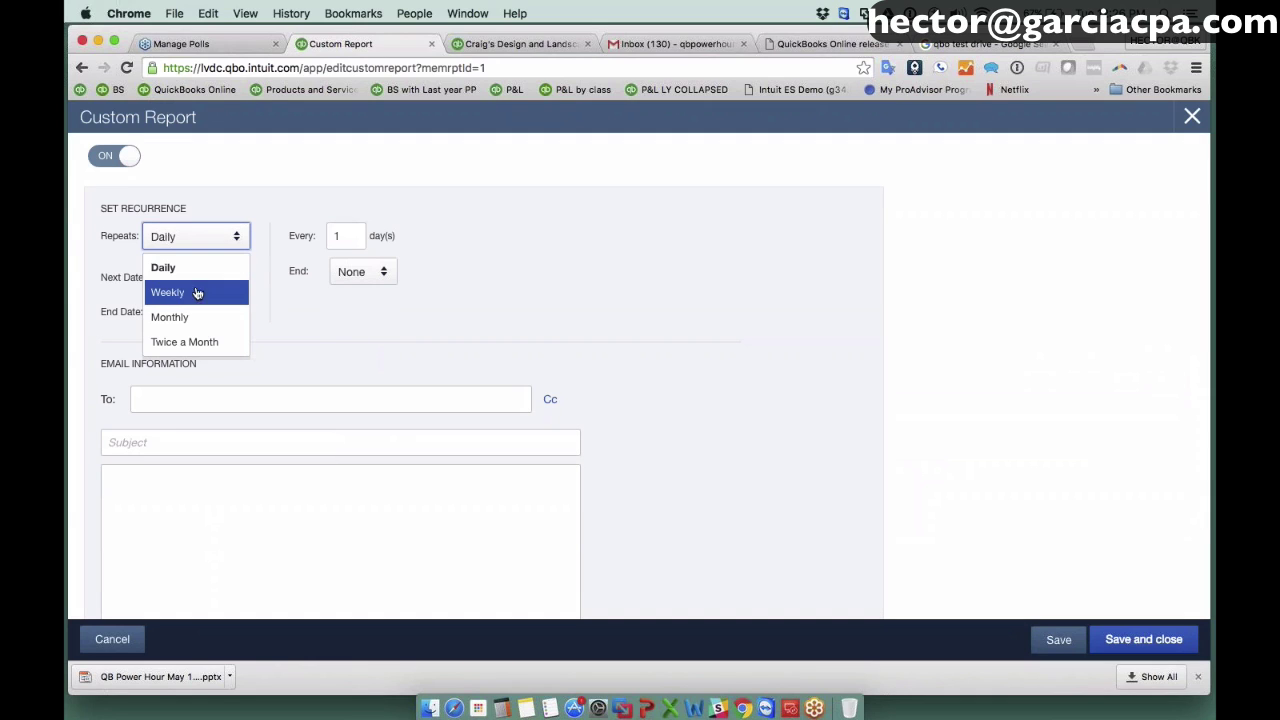
pyautogui.click(195, 317)
pyautogui.click(306, 235)
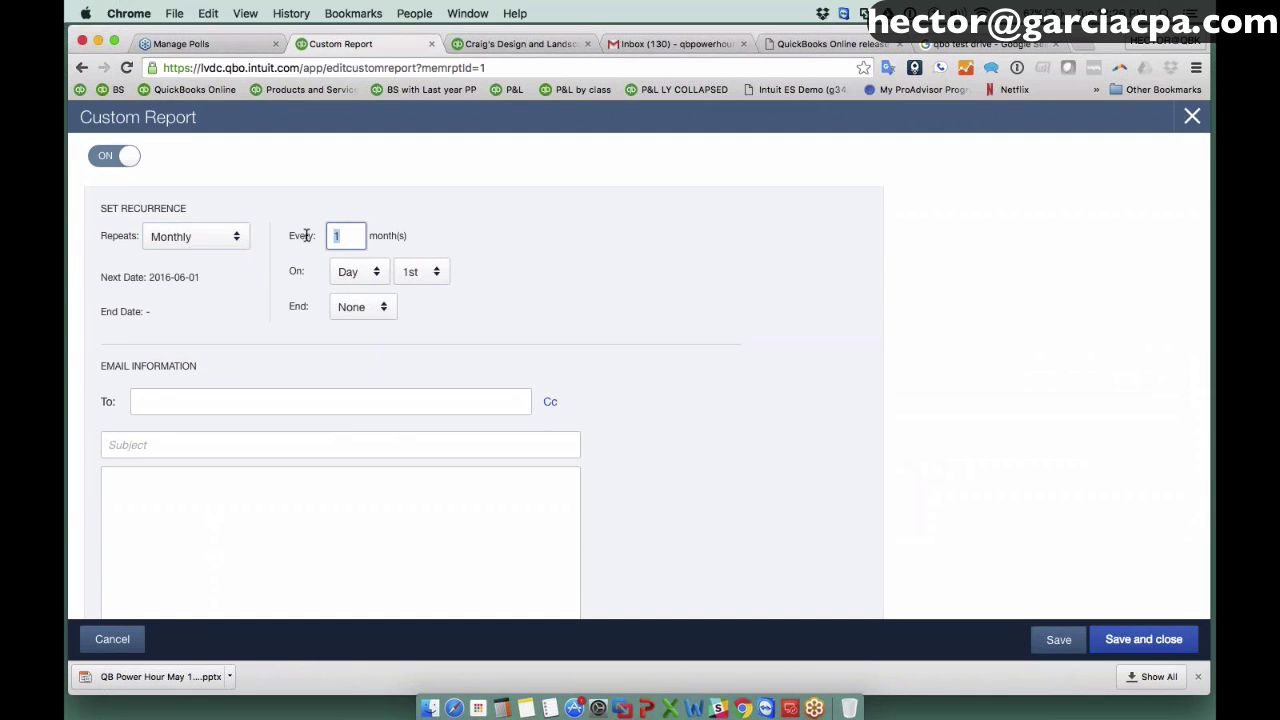
pyautogui.write('6')
pyautogui.write('1')
pyautogui.click(414, 274)
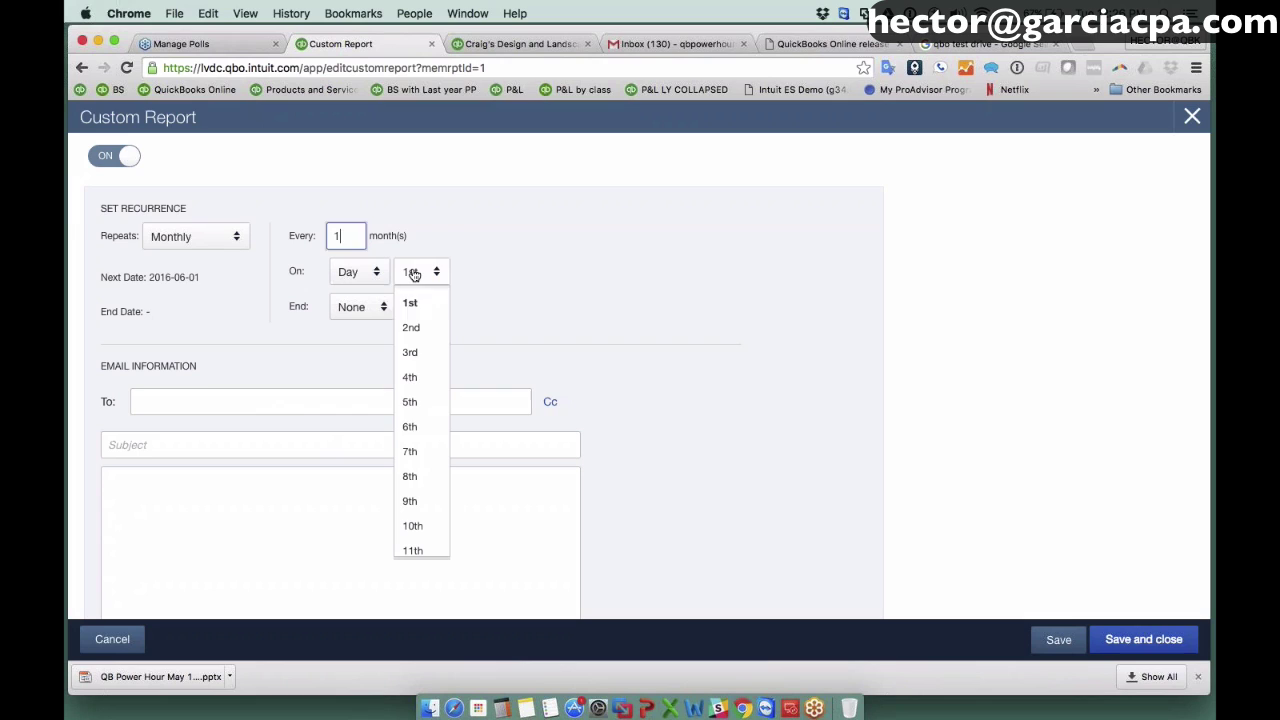
pyautogui.click(415, 426)
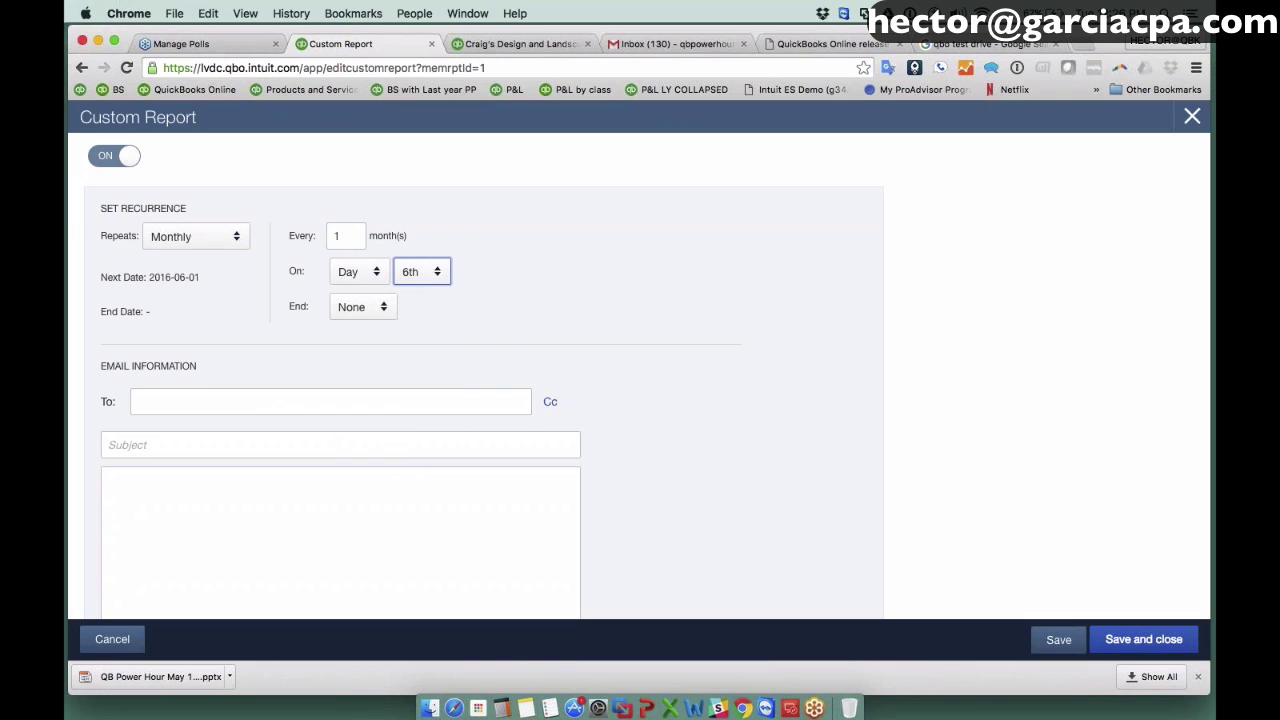
# Enter the recipient's e-mail address and subject 'Monthly', then save the schedule.
pyautogui.click(232, 400)
pyautogui.scroll(-1, 280, 385)
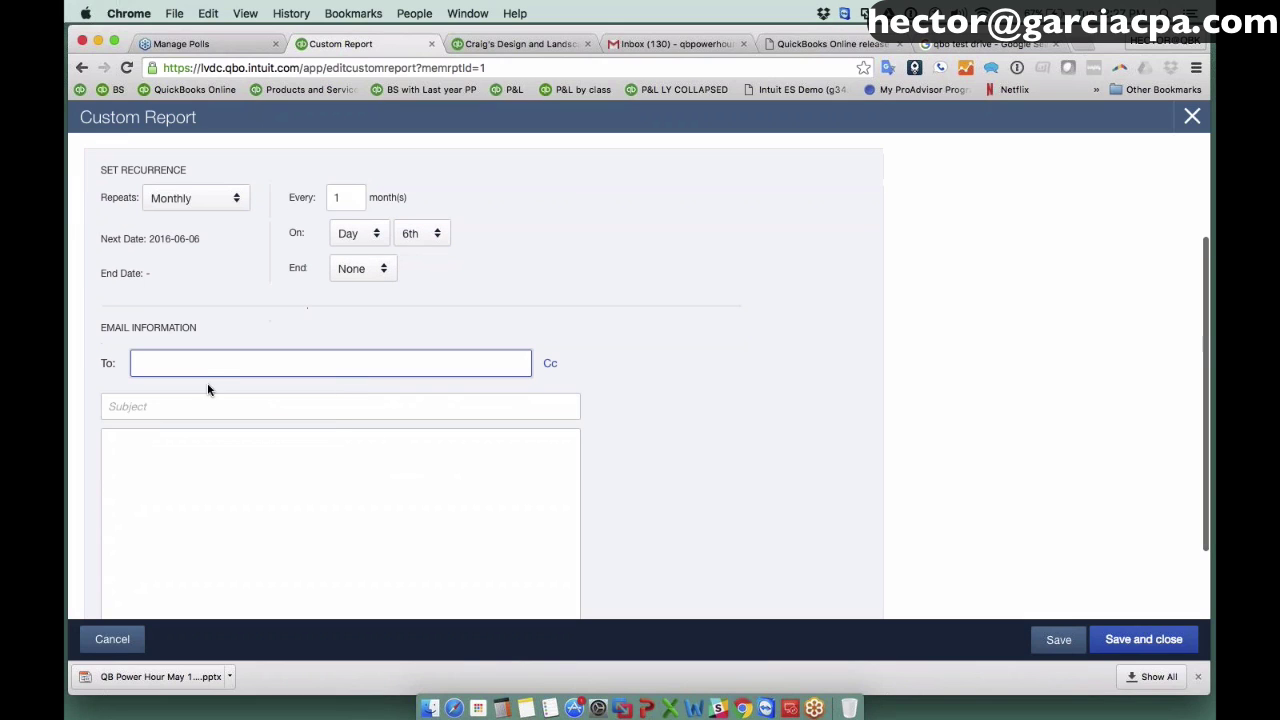
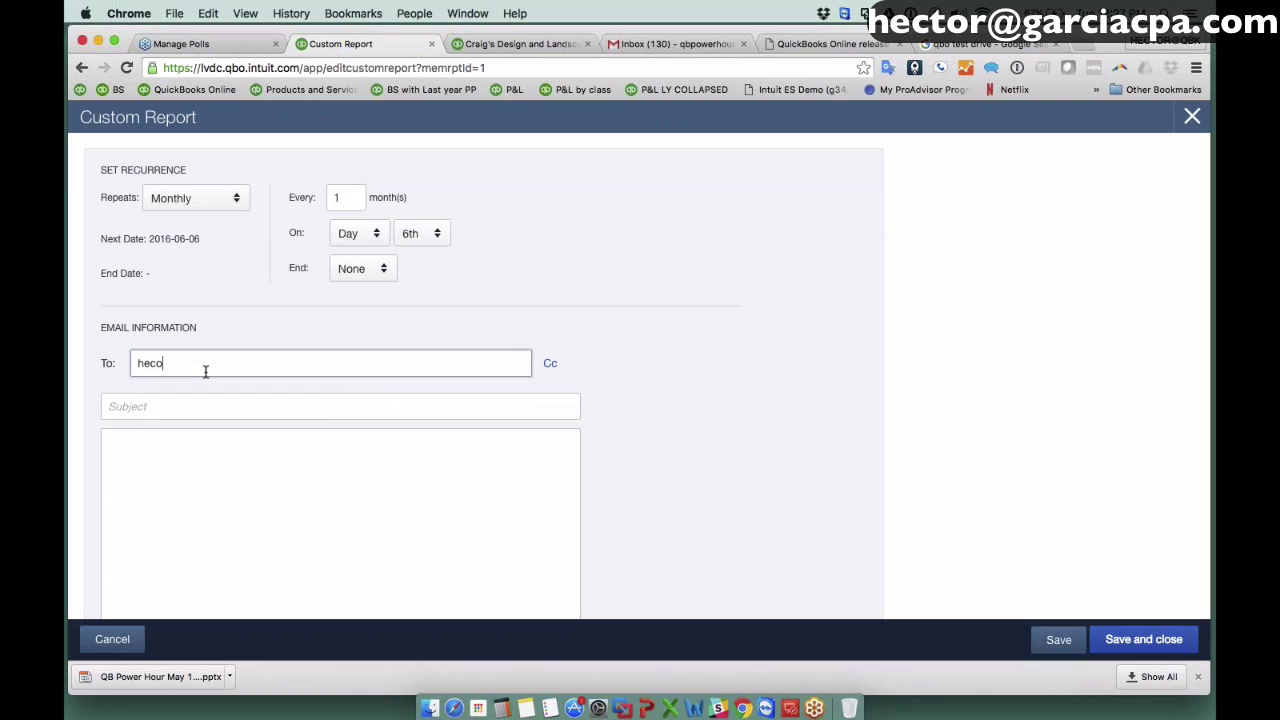
pyautogui.press('Tab')
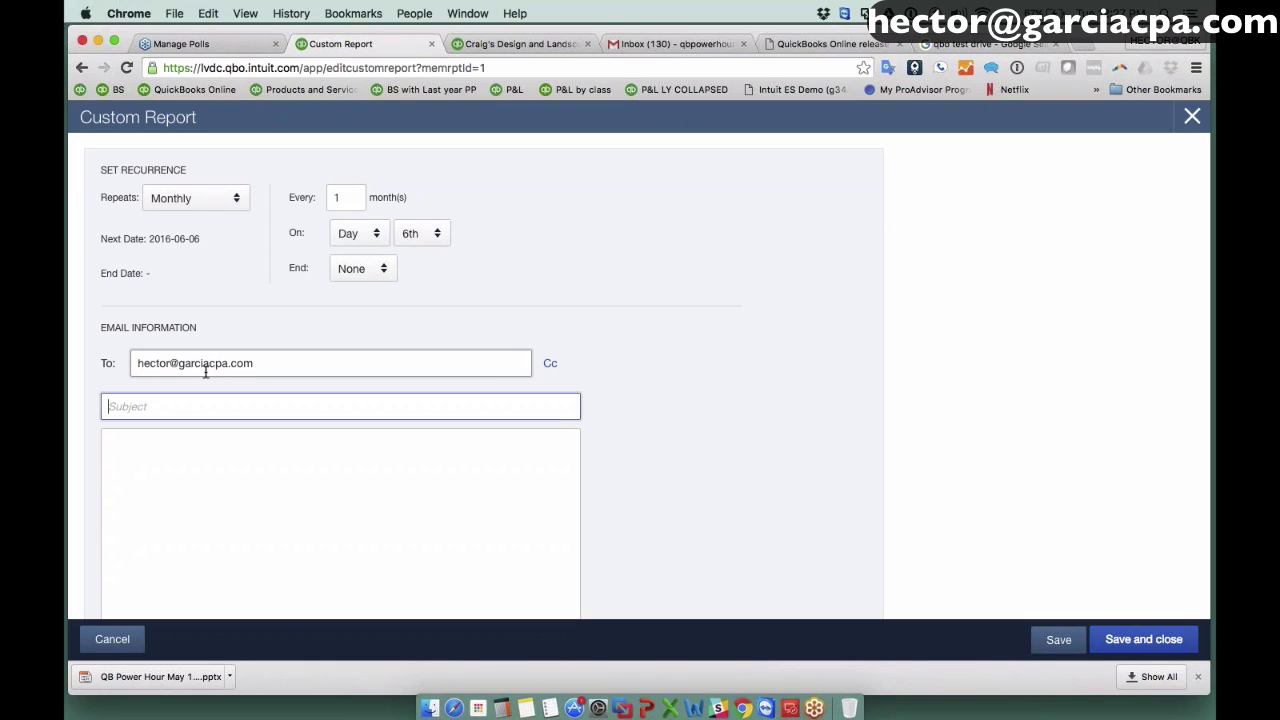
pyautogui.write('Monthly')
pyautogui.scroll(-2, 344, 354)
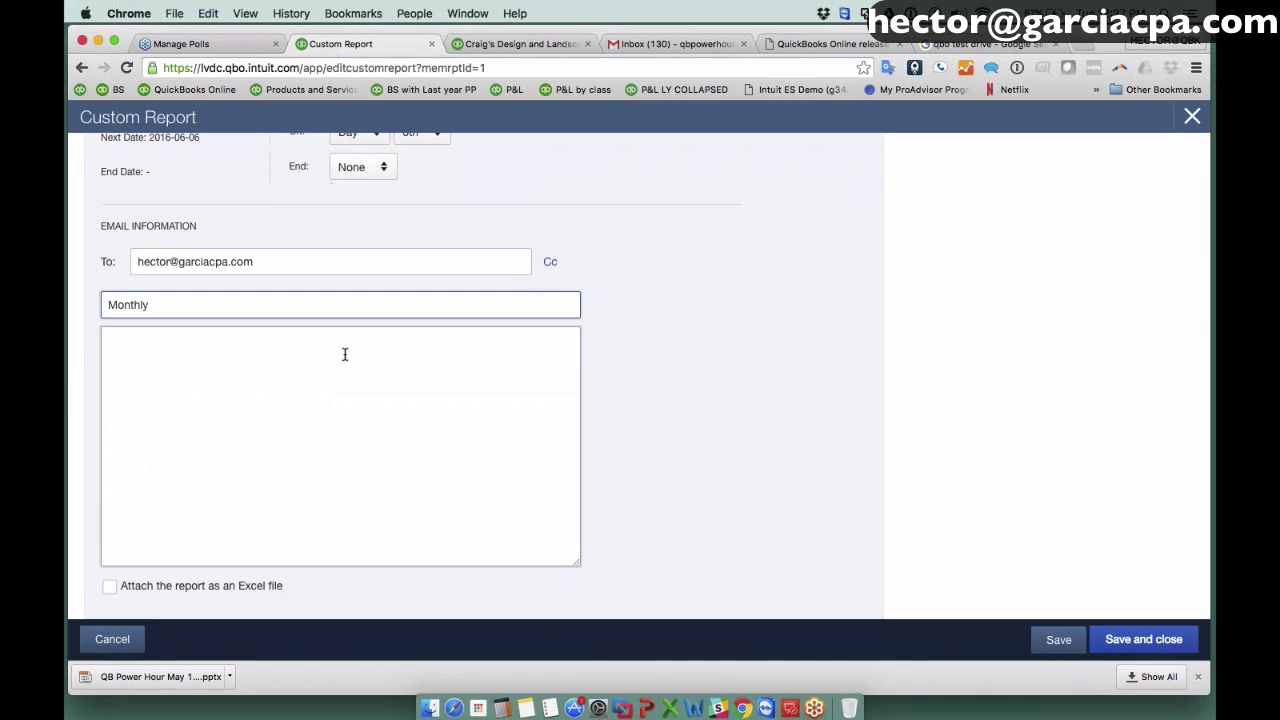
pyautogui.scroll(1, 344, 354)
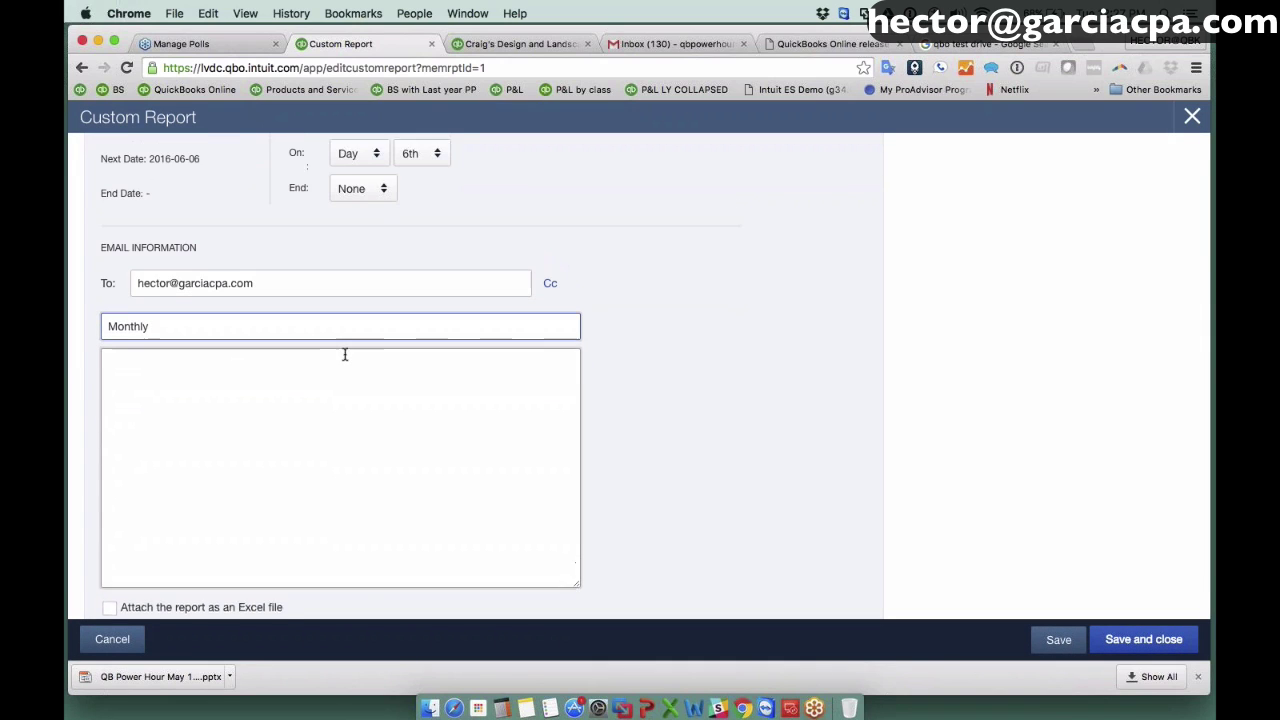
pyautogui.scroll(2, 344, 354)
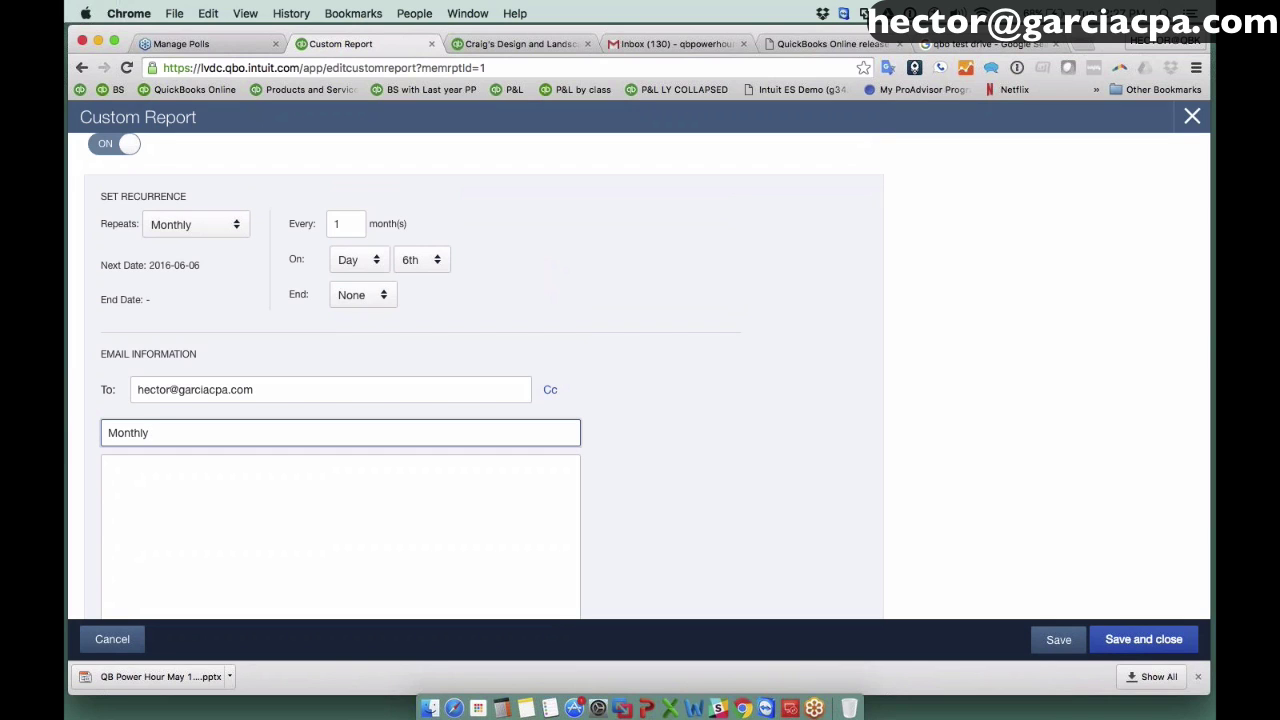
pyautogui.click(1153, 641)
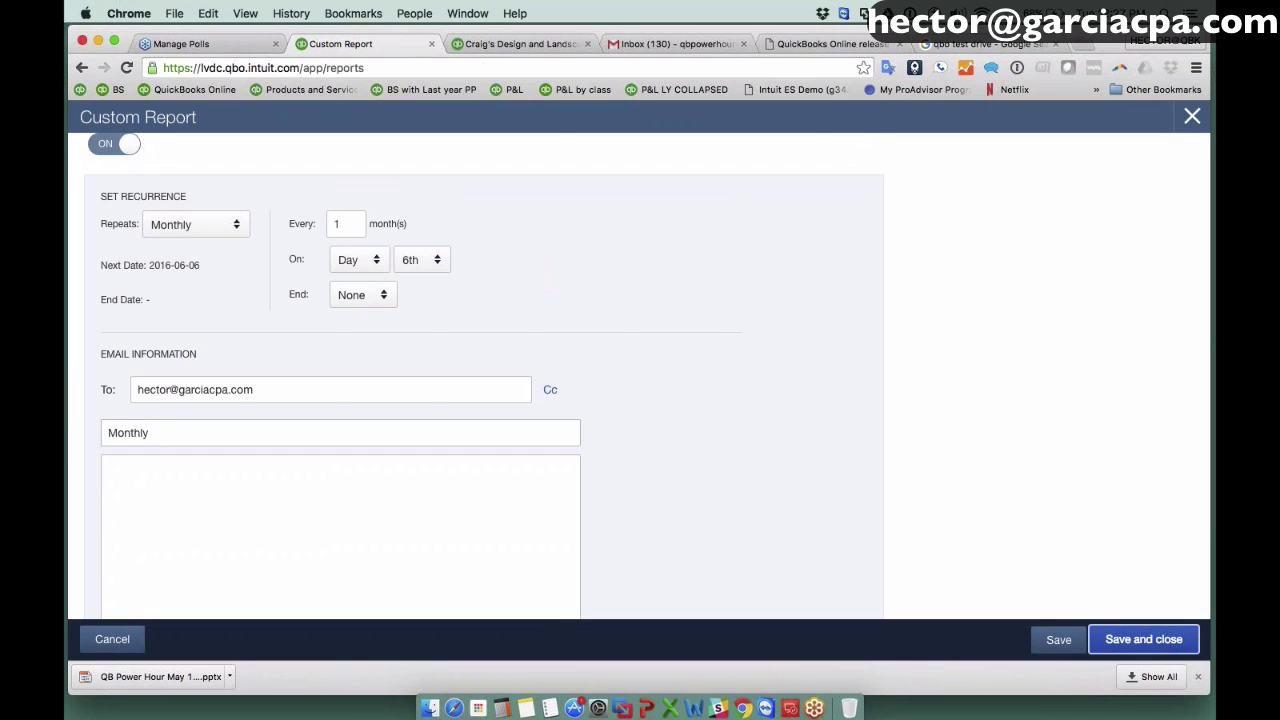
# Scroll My Custom Reports to check that Monthly now shows an Every Month email schedule.
pyautogui.scroll(-1, 700, 450)
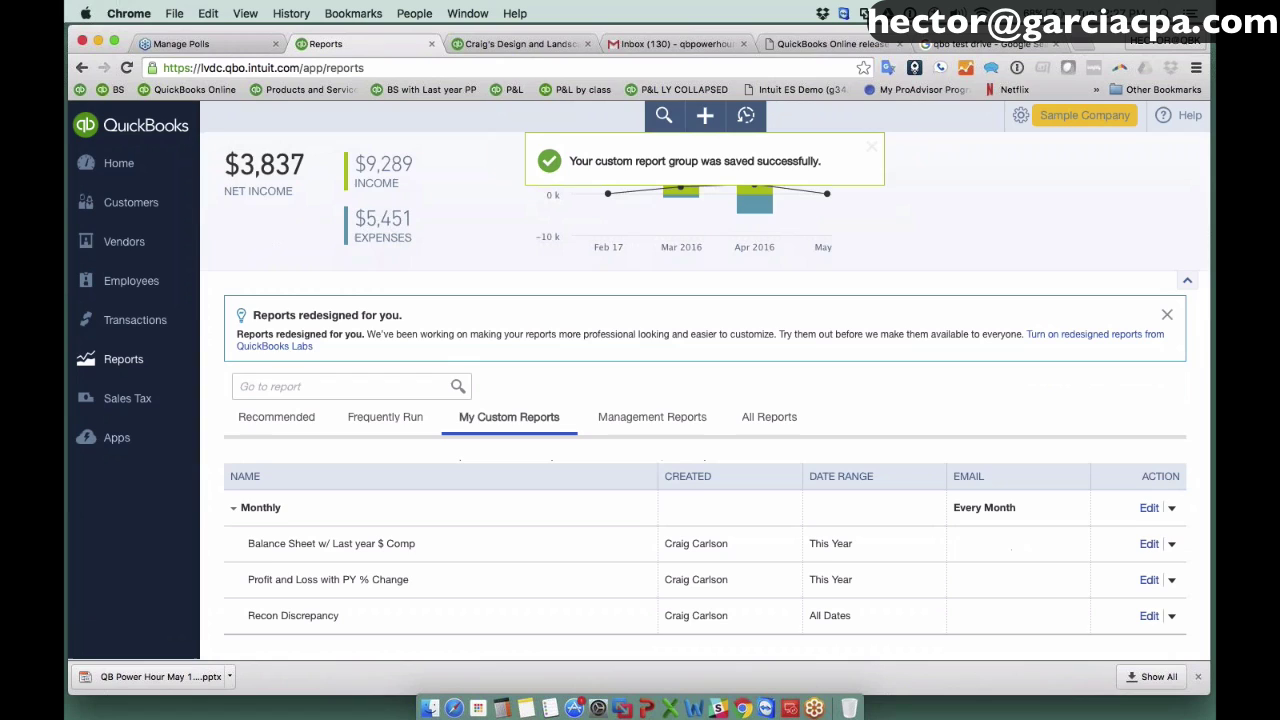